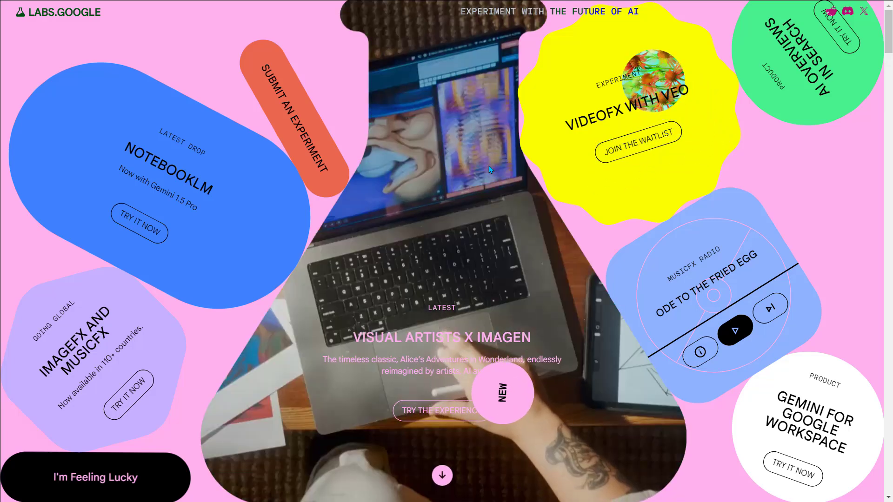
Scroll down through the Labs experiments on labs.google
{"action": "scroll", "coordinate": [826, 272], "scroll_direction": "down", "scroll_amount": 2}
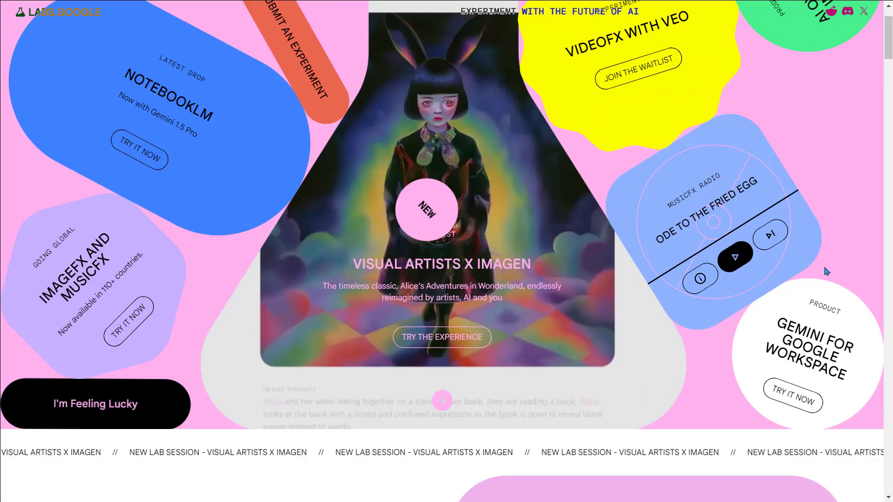
{"action": "scroll", "coordinate": [826, 271], "scroll_direction": "down", "scroll_amount": 7}
{"action": "scroll", "coordinate": [826, 271], "scroll_direction": "down", "scroll_amount": 3}
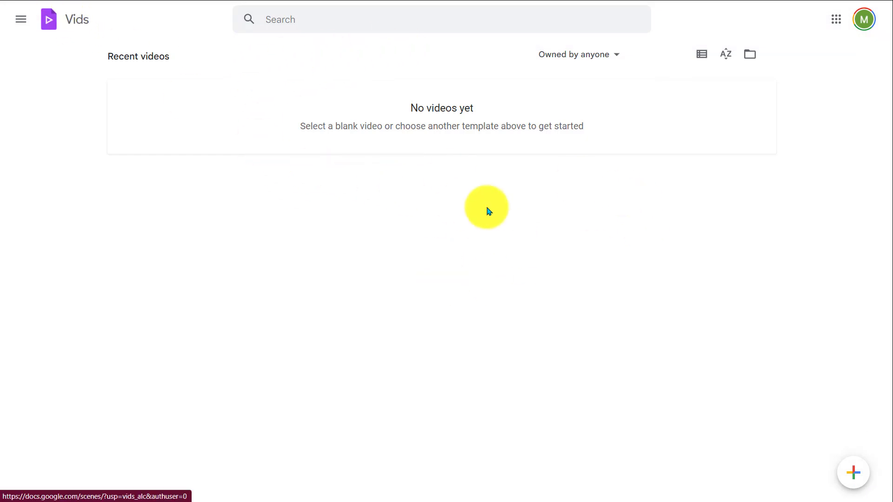
Create a new untitled video from the Vids home page with + Create new video
{"action": "left_click", "coordinate": [854, 473]}
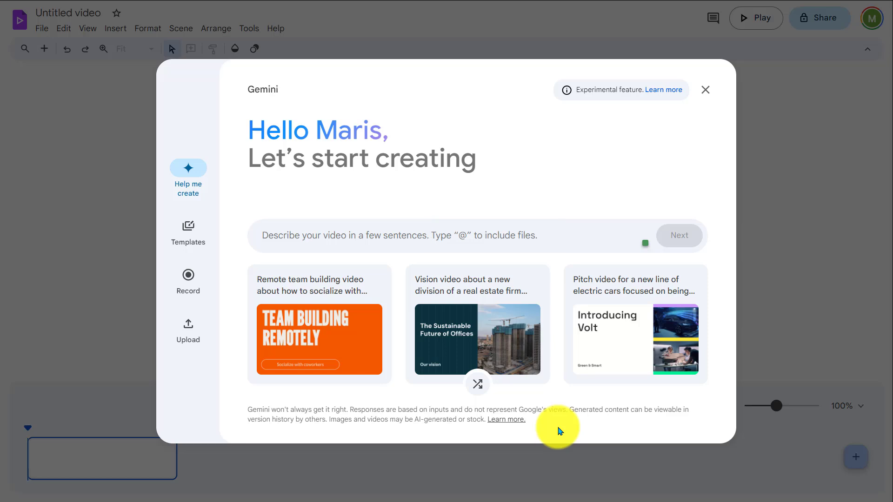
Try and shuffle suggestions, then fill the prompt with the pilot-program launch review suggestion
{"action": "left_click", "coordinate": [488, 292]}
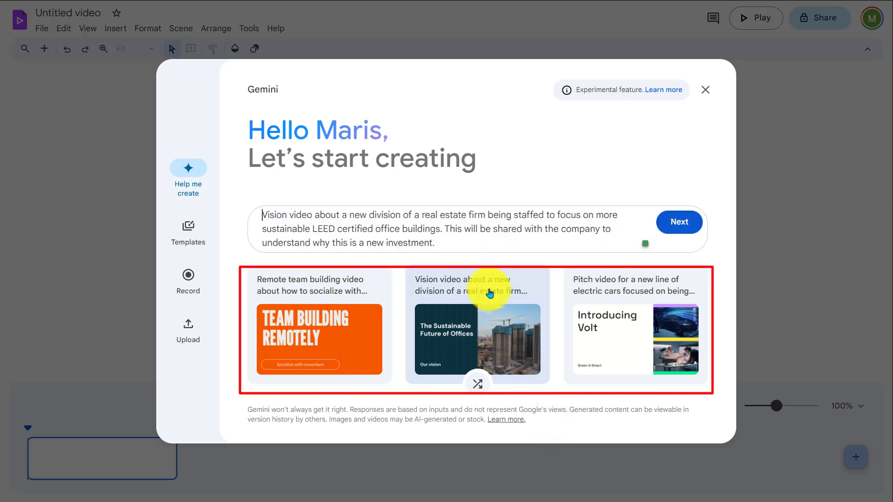
{"action": "left_click", "coordinate": [654, 300]}
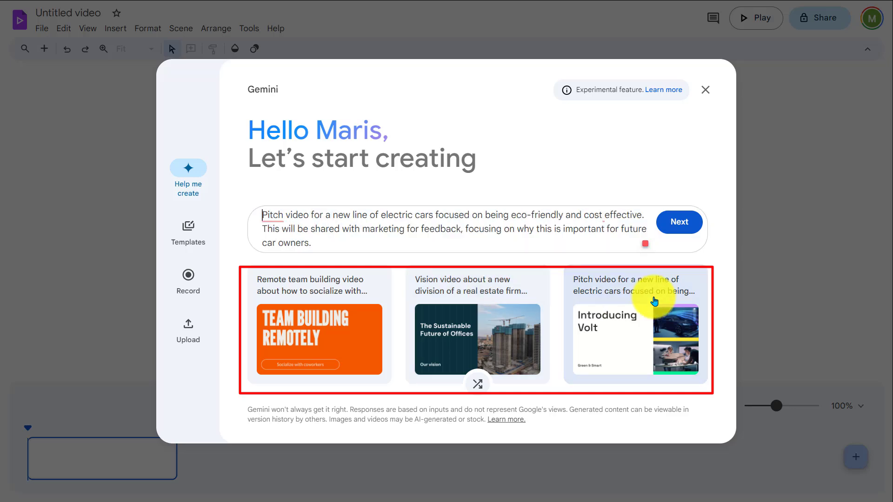
{"action": "left_click", "coordinate": [478, 384]}
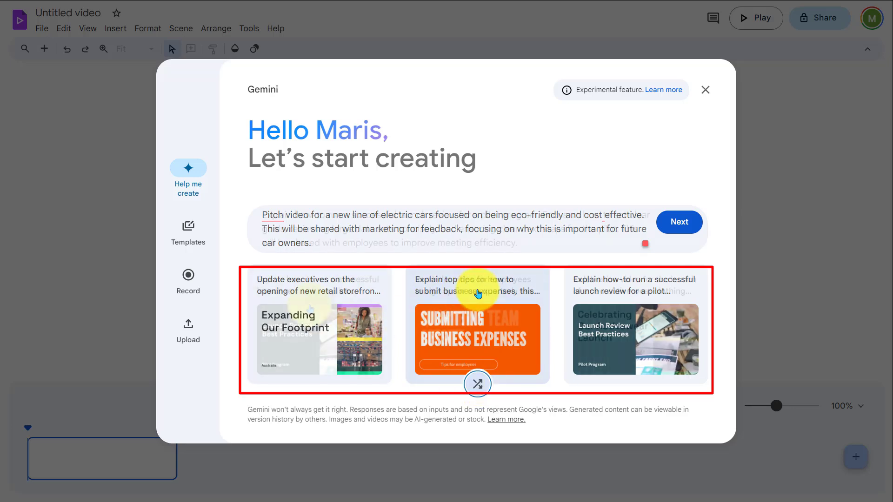
{"action": "left_click", "coordinate": [477, 384]}
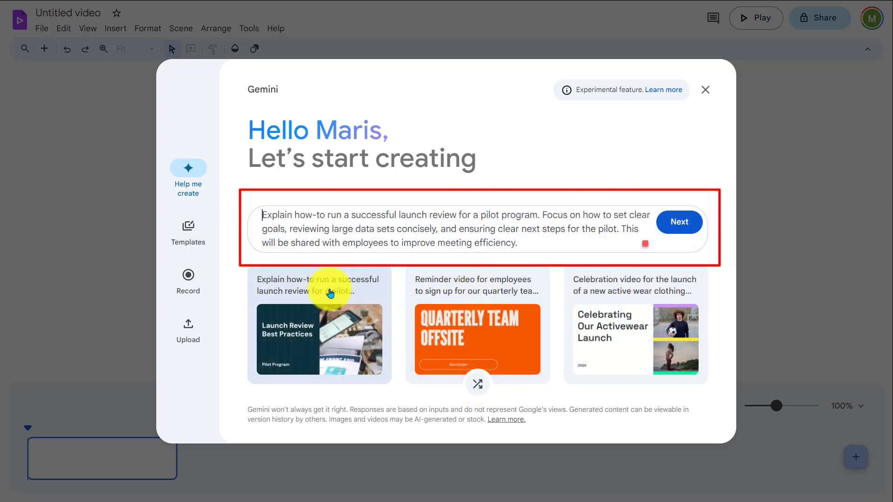
{"action": "triple_click", "coordinate": [525, 242]}
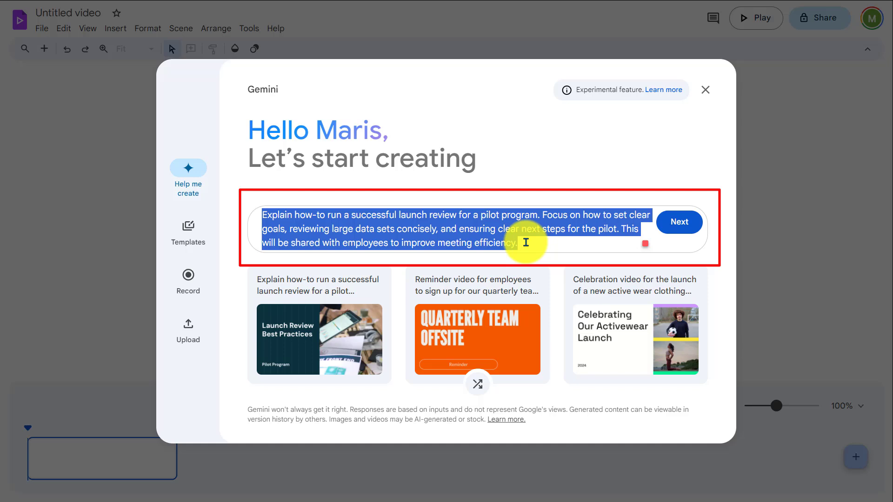
{"action": "left_click", "coordinate": [526, 243]}
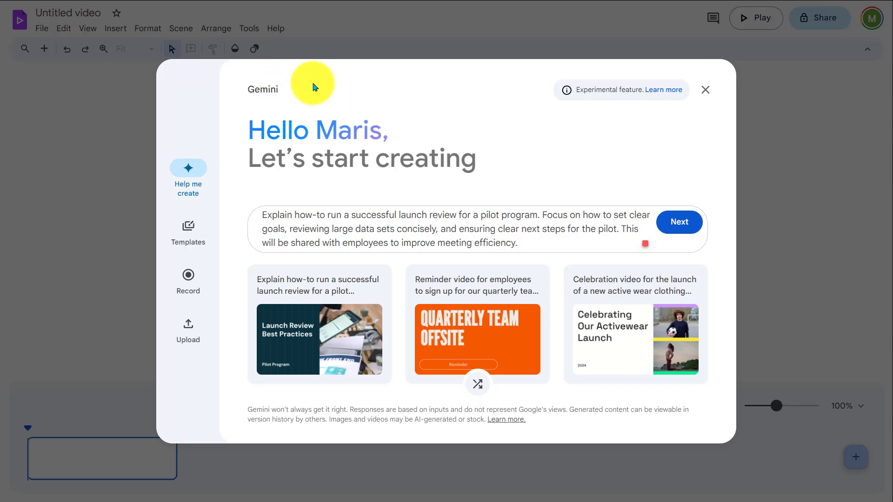
{"action": "left_click_drag", "start_coordinate": [314, 86], "coordinate": [239, 84]}
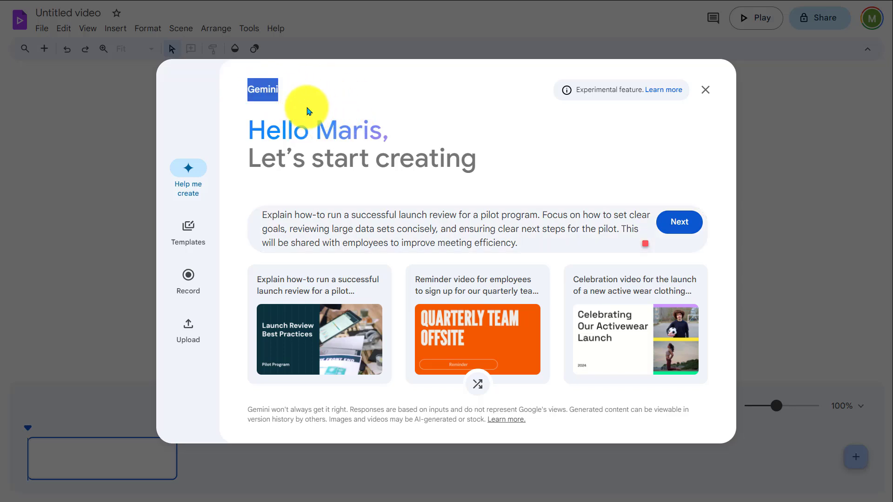
{"action": "left_click", "coordinate": [190, 169]}
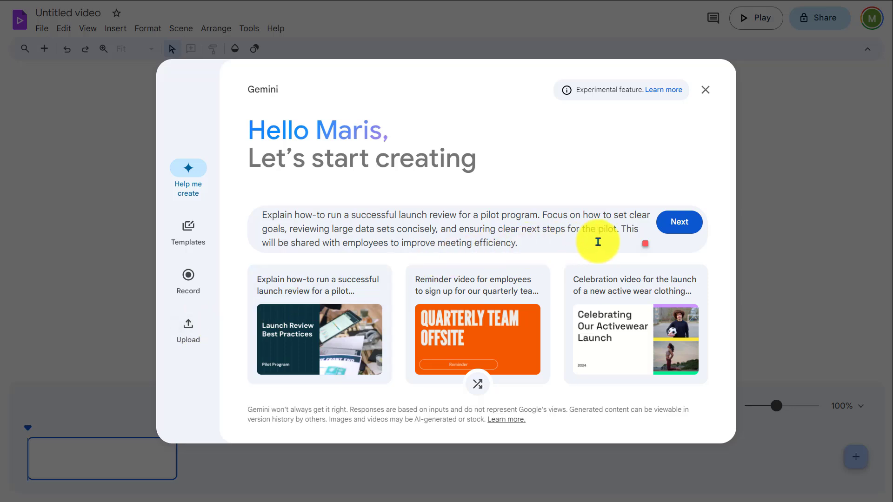
Generate the outline and try editing the Introduction topic and adding then removing a scene
{"action": "left_click", "coordinate": [676, 230]}
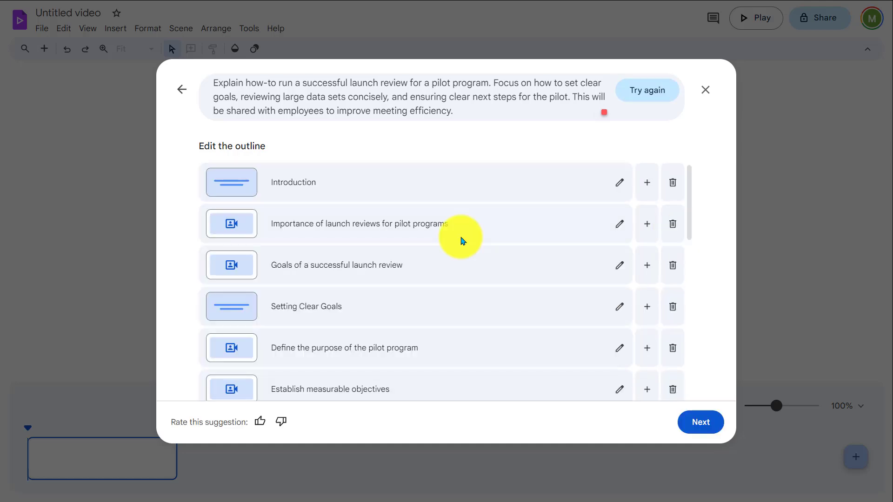
{"action": "left_click", "coordinate": [618, 191]}
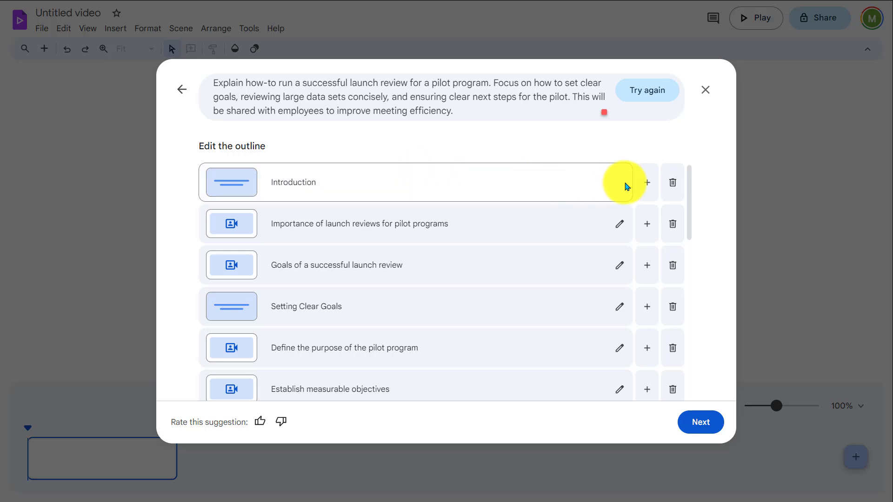
{"action": "key", "text": "Return"}
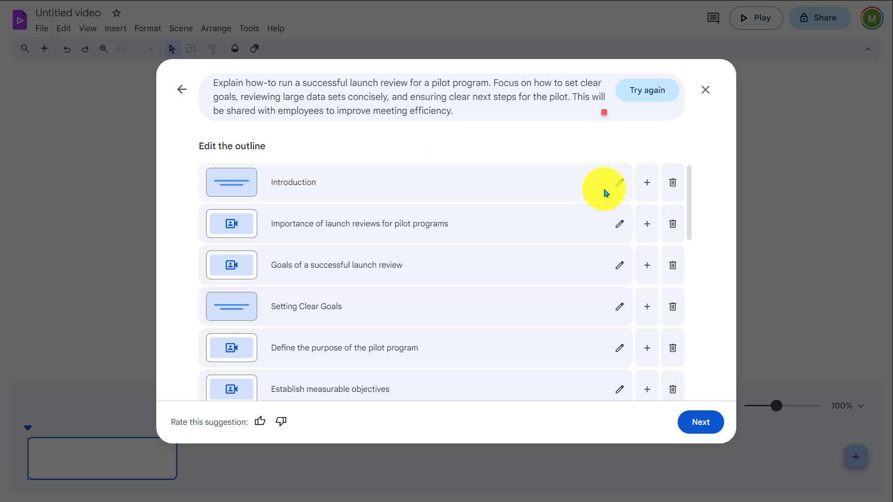
{"action": "left_click", "coordinate": [648, 185]}
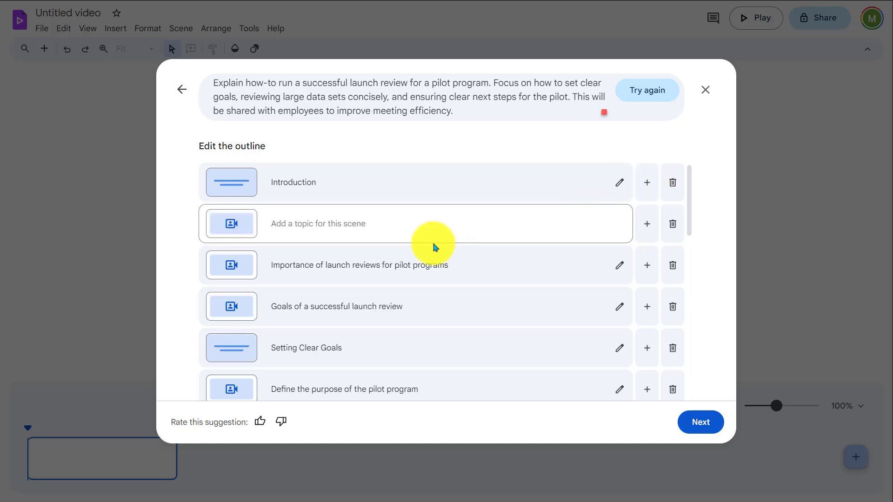
{"action": "left_click", "coordinate": [672, 225]}
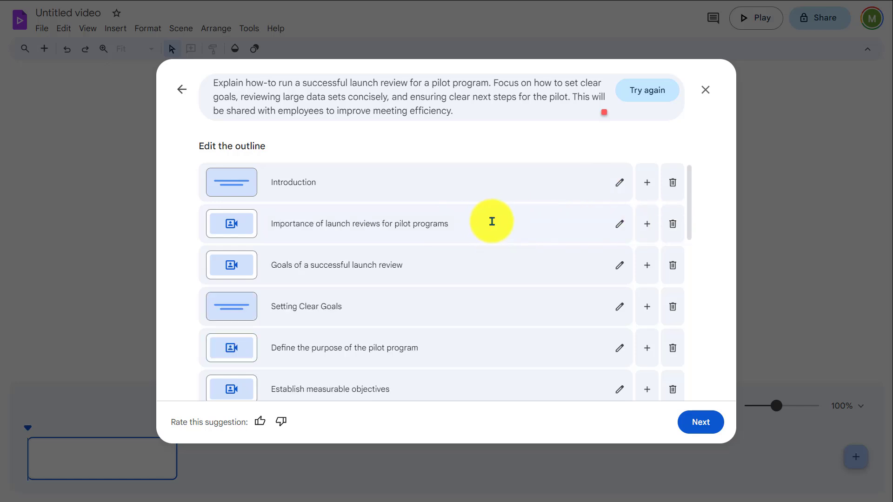
Delete the Setting Clear Goals scene and accept the outline
{"action": "scroll", "coordinate": [491, 221], "scroll_direction": "down", "scroll_amount": 4}
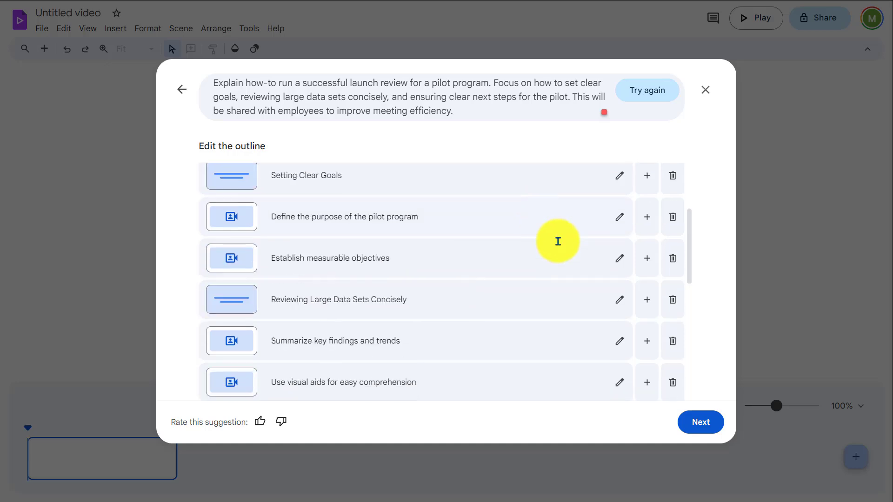
{"action": "scroll", "coordinate": [570, 251], "scroll_direction": "down", "scroll_amount": 7}
{"action": "scroll", "coordinate": [571, 271], "scroll_direction": "up", "scroll_amount": 4}
{"action": "scroll", "coordinate": [556, 289], "scroll_direction": "down", "scroll_amount": 4}
{"action": "scroll", "coordinate": [548, 302], "scroll_direction": "up", "scroll_amount": 10}
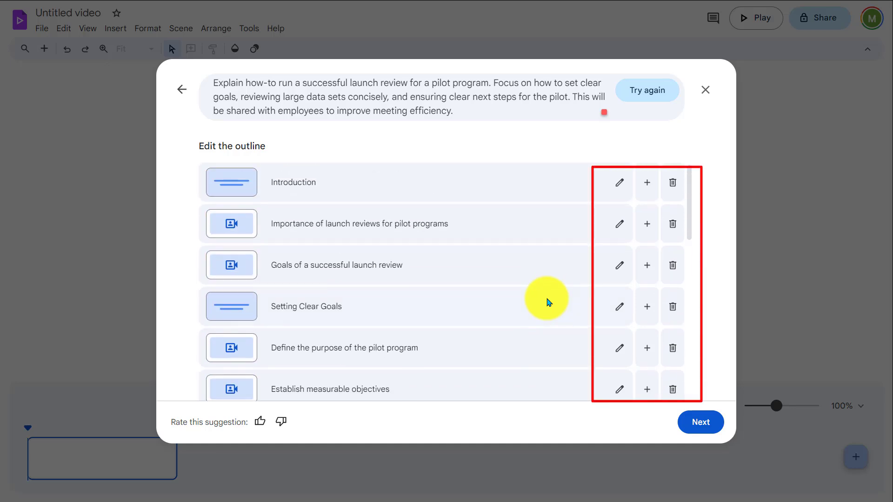
{"action": "left_click", "coordinate": [673, 306]}
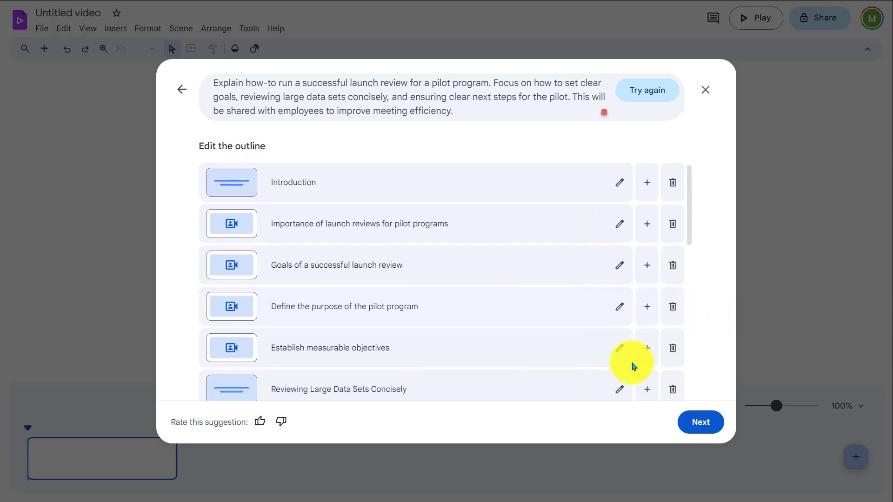
{"action": "left_click", "coordinate": [701, 422]}
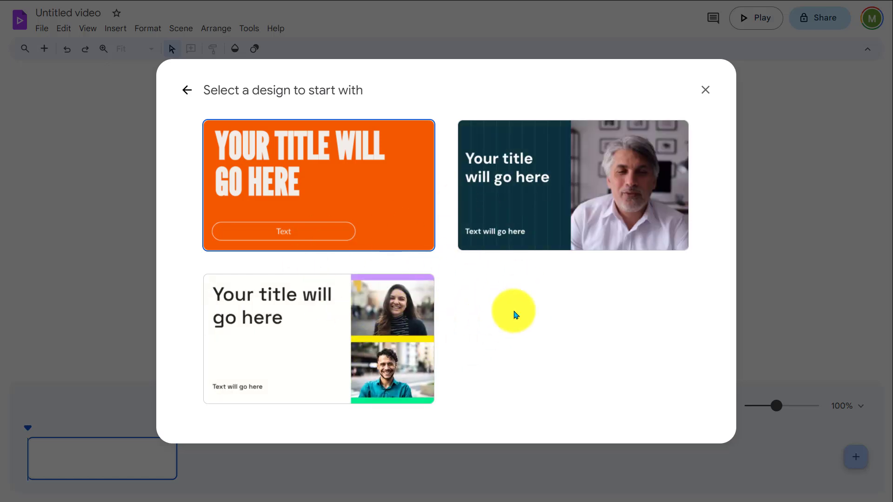
Choose the orange bold-title design, preview its sample scenes, and create the draft video
{"action": "left_click", "coordinate": [285, 175]}
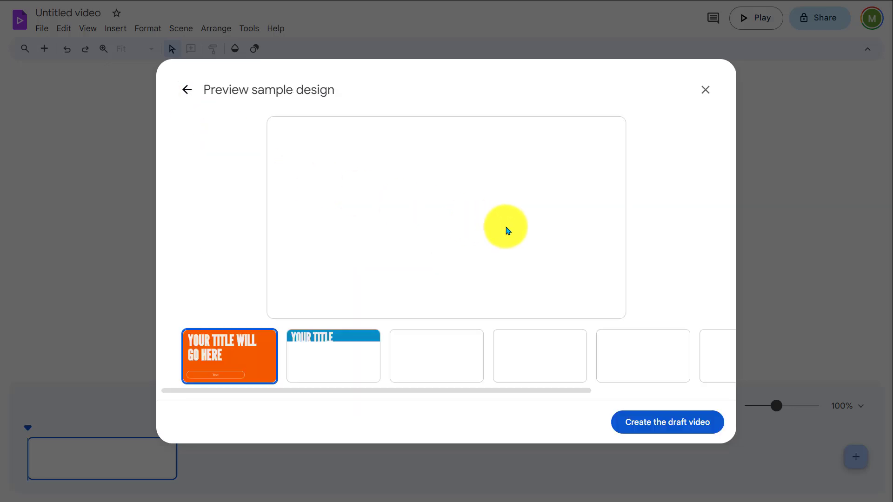
{"action": "left_click", "coordinate": [350, 353]}
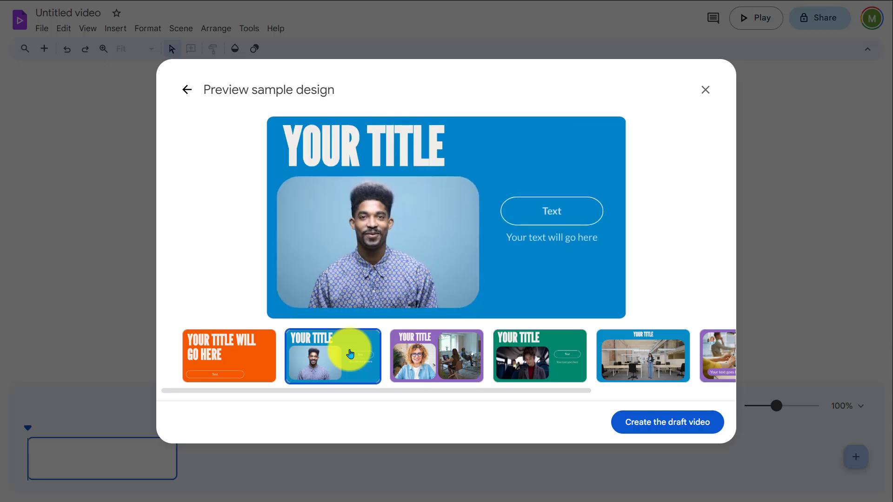
{"action": "left_click", "coordinate": [478, 372]}
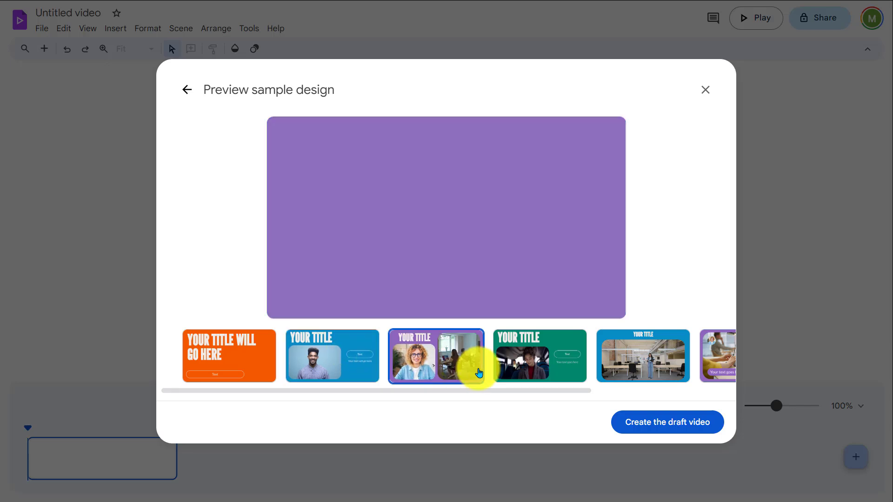
{"action": "left_click", "coordinate": [545, 370]}
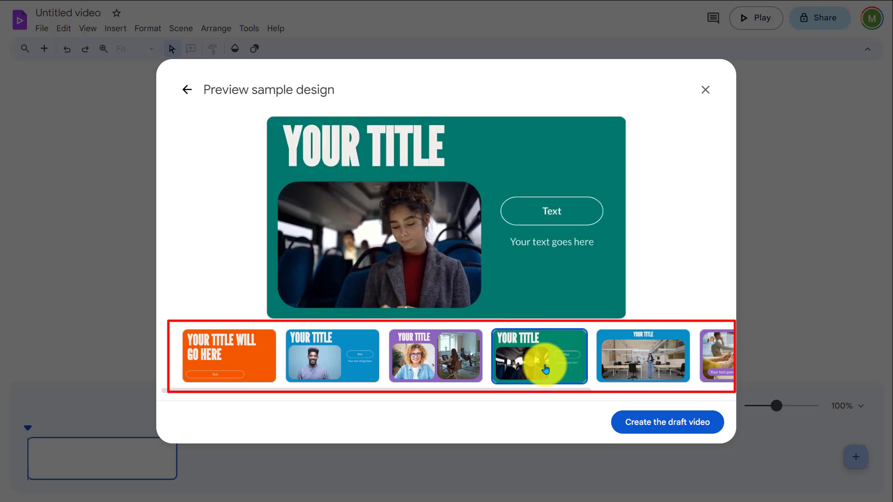
{"action": "left_click", "coordinate": [653, 365]}
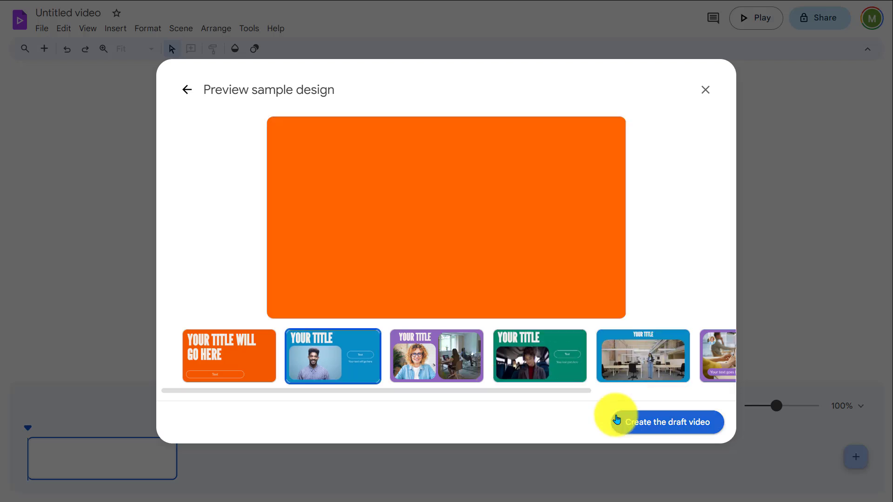
{"action": "left_click", "coordinate": [664, 429]}
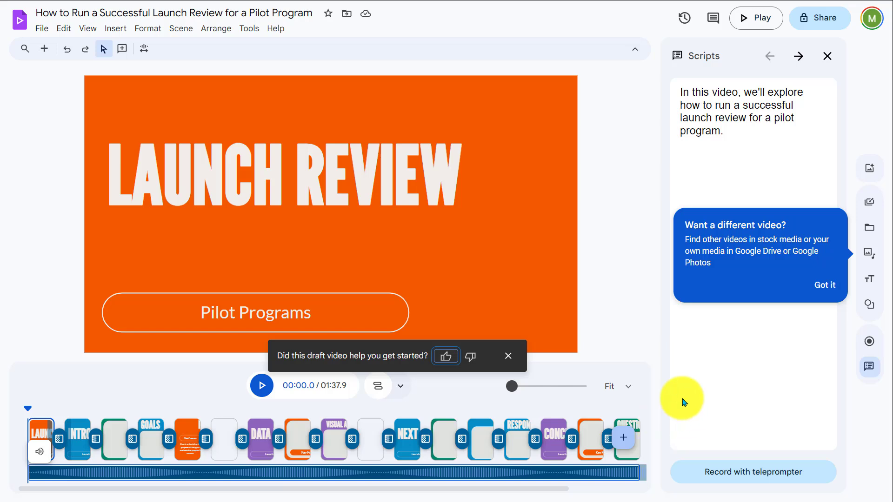
Dismiss the feedback and tip prompts and select the opening title scene
{"action": "left_click", "coordinate": [508, 355]}
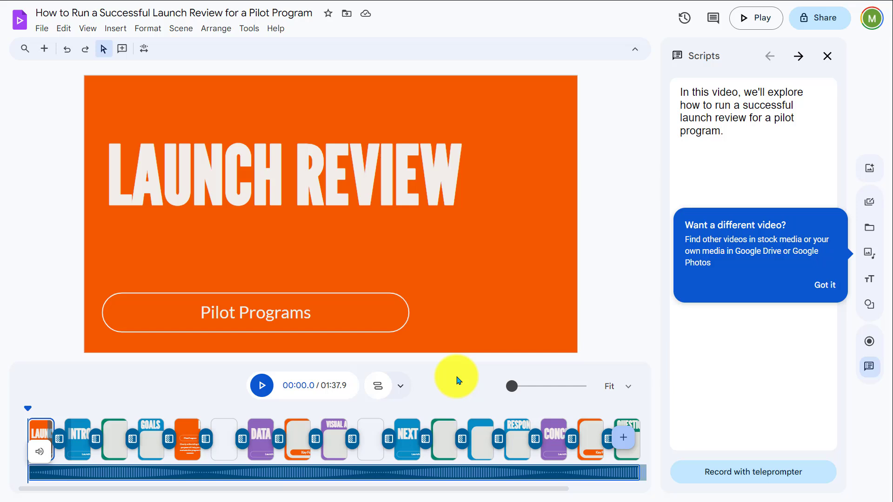
{"action": "left_click", "coordinate": [462, 379]}
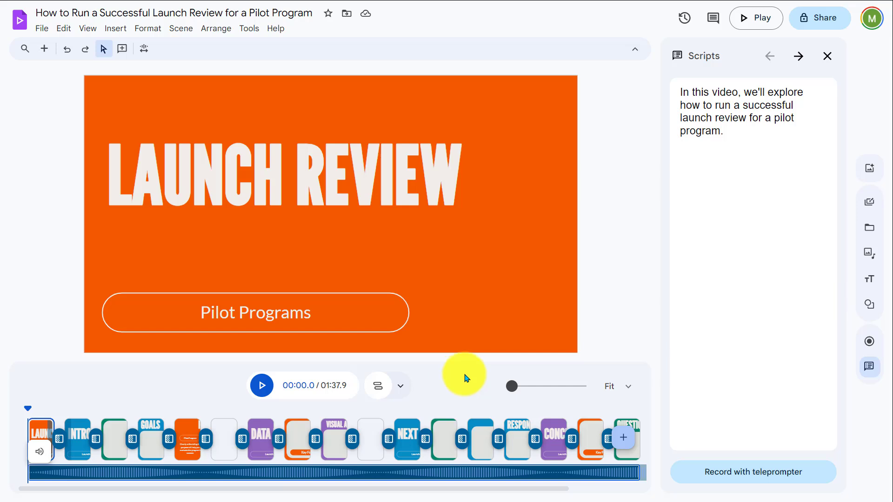
{"action": "left_click", "coordinate": [39, 433]}
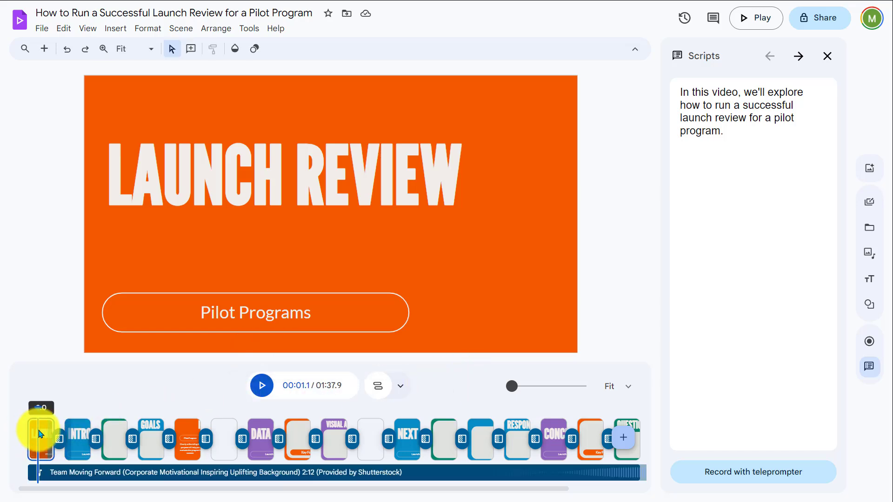
{"action": "left_click_drag", "start_coordinate": [38, 433], "coordinate": [42, 432]}
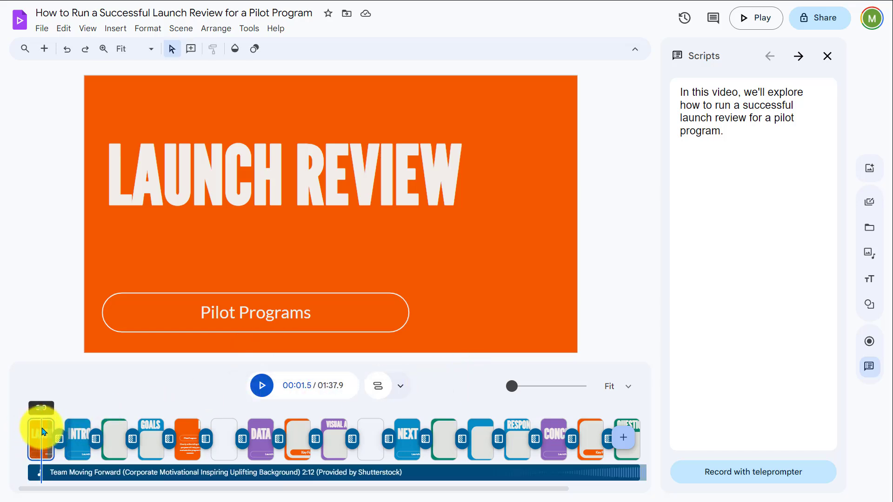
Select the LAUNCH REVIEW title text, then move to the KPI scene's Slide transition
{"action": "left_click", "coordinate": [169, 185]}
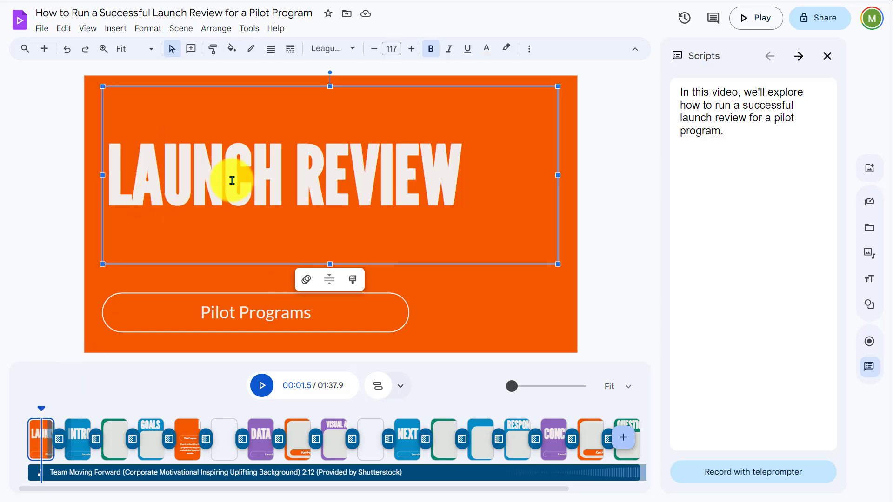
{"action": "left_click", "coordinate": [233, 312]}
{"action": "triple_click", "coordinate": [220, 175]}
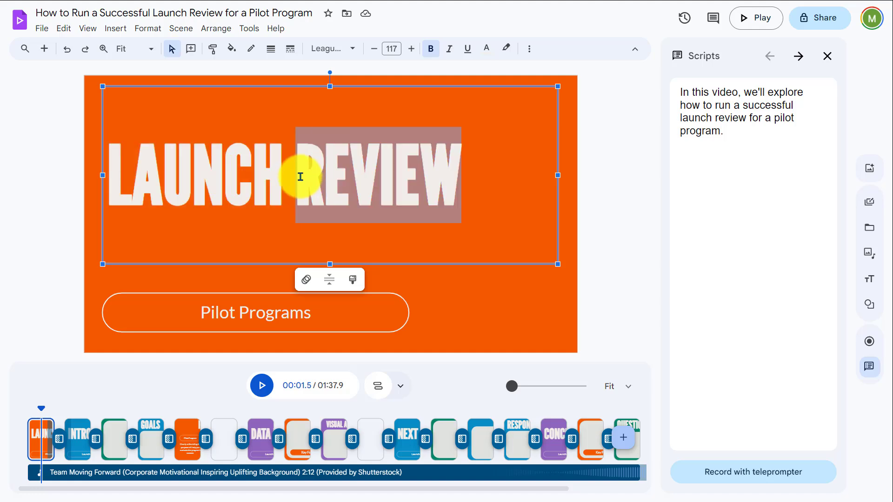
{"action": "left_click", "coordinate": [223, 441]}
Remove the KPI image's background and give it a looping Slide photo effect
{"action": "left_click", "coordinate": [390, 297]}
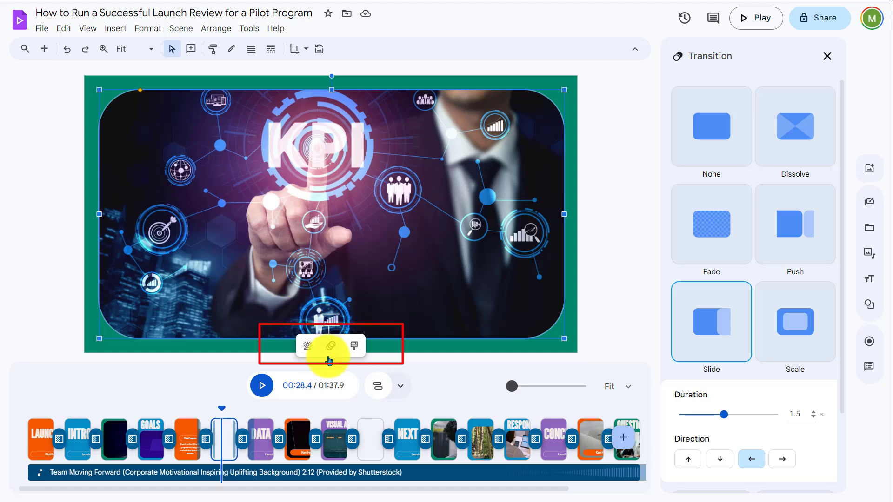
{"action": "left_click", "coordinate": [310, 348]}
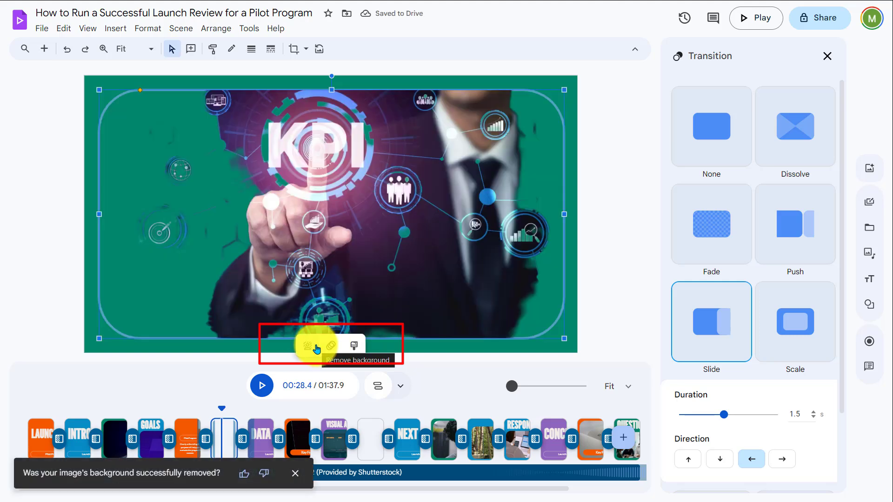
{"action": "left_click", "coordinate": [332, 349]}
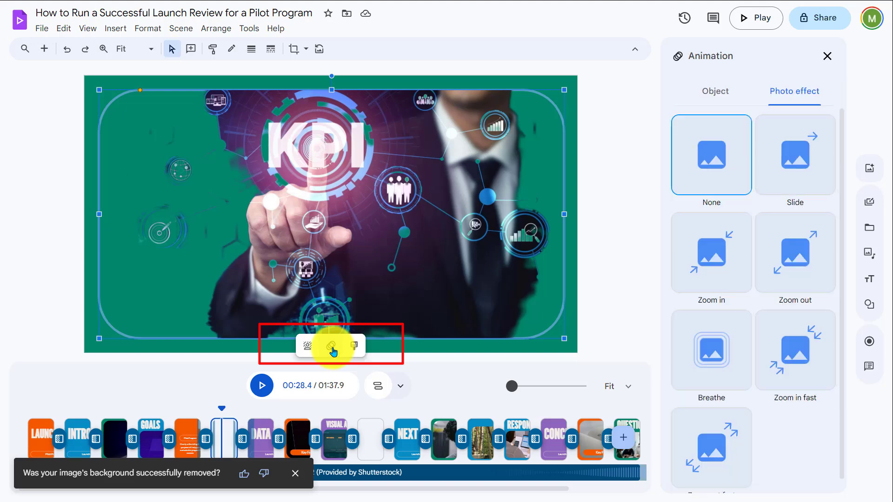
{"action": "left_click", "coordinate": [782, 196]}
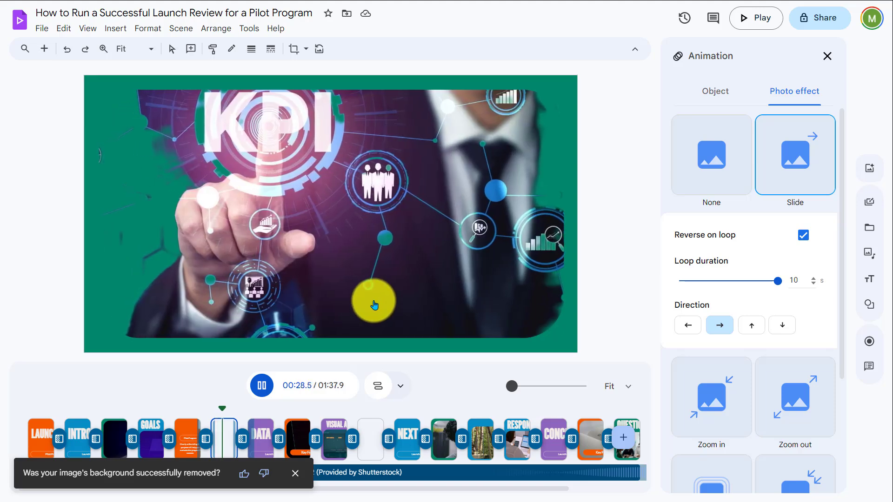
{"action": "left_click", "coordinate": [376, 305]}
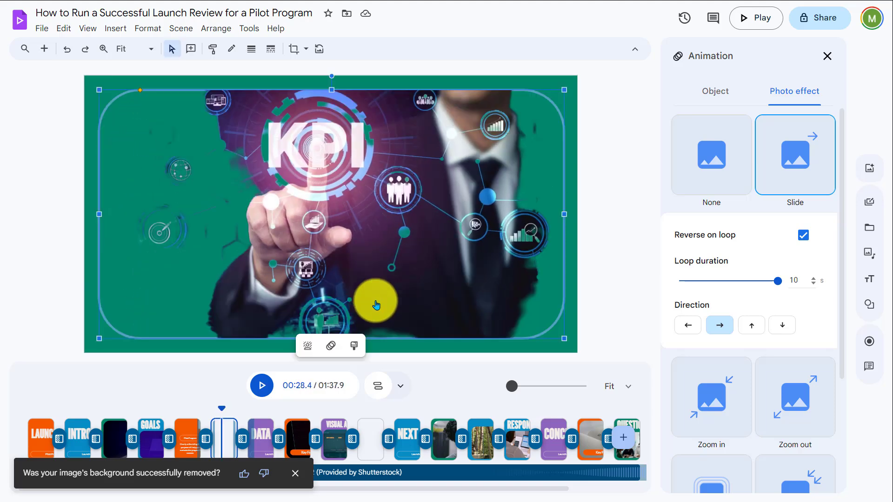
{"action": "left_click", "coordinate": [355, 347]}
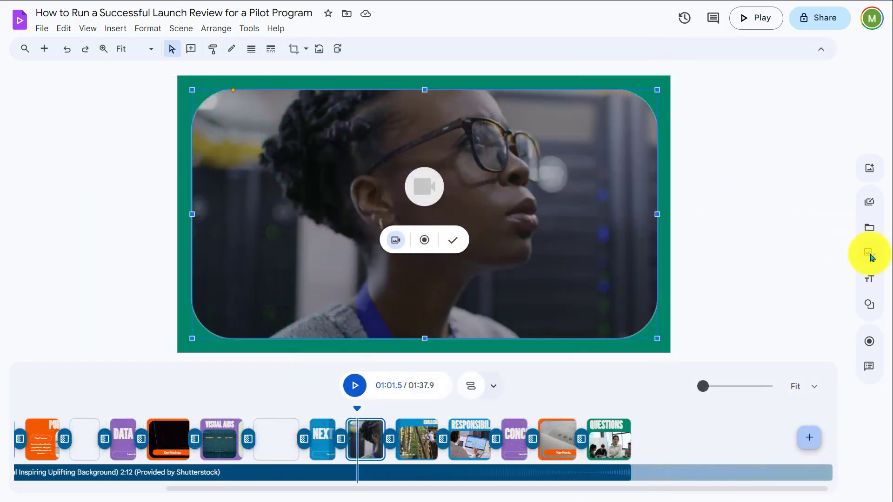
Replace the woman-in-glasses video with the SUCCESS image from Stock media Images
{"action": "left_click", "coordinate": [869, 255]}
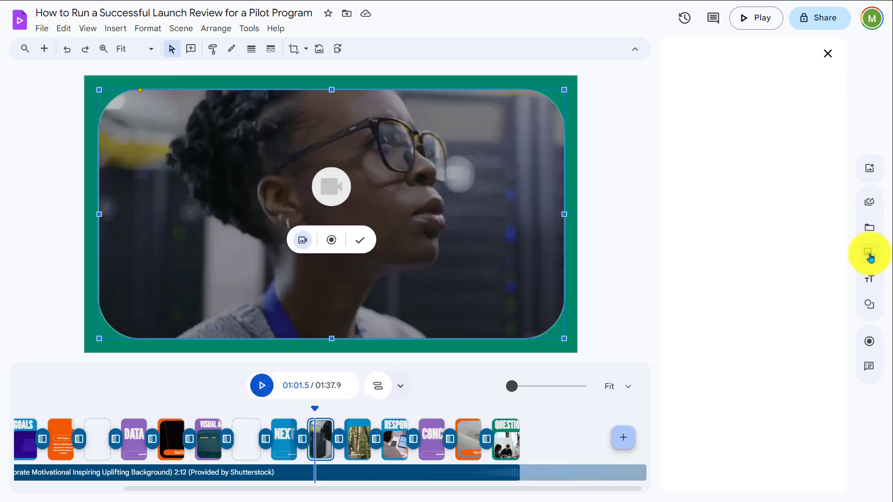
{"action": "left_click", "coordinate": [735, 158]}
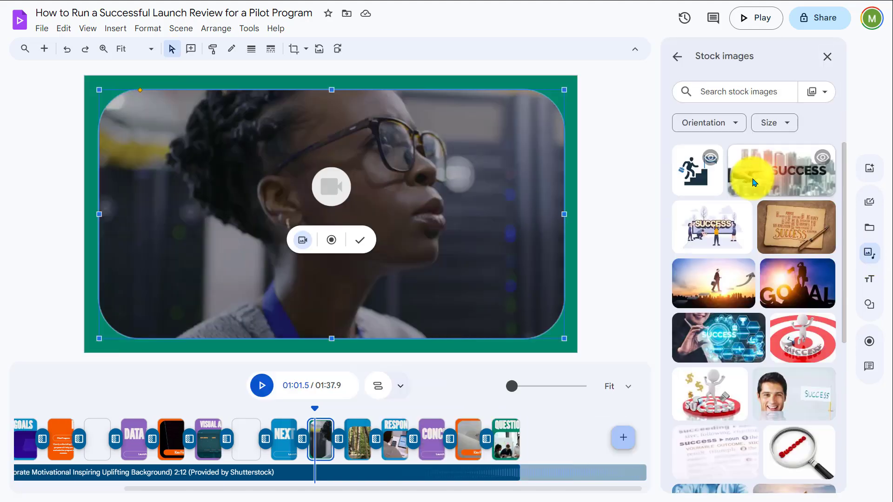
{"action": "scroll", "coordinate": [772, 219], "scroll_direction": "down", "scroll_amount": 4}
{"action": "scroll", "coordinate": [779, 250], "scroll_direction": "down", "scroll_amount": 5}
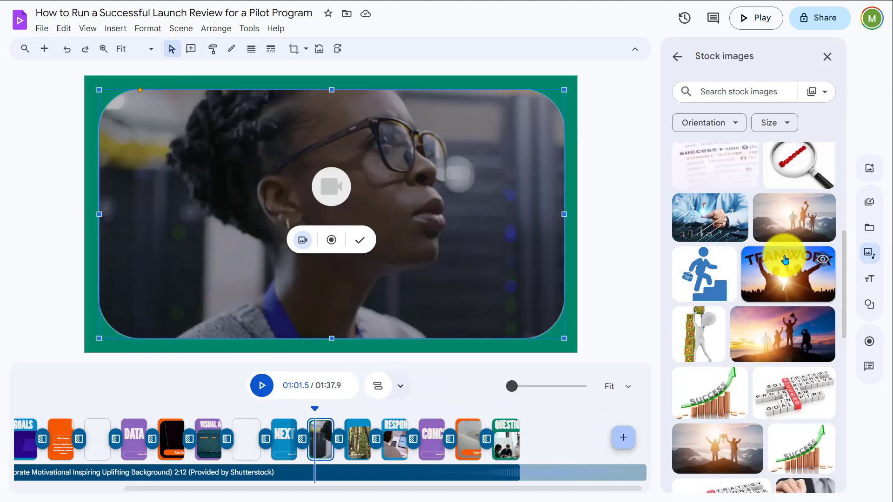
{"action": "scroll", "coordinate": [785, 269], "scroll_direction": "up", "scroll_amount": 3}
{"action": "scroll", "coordinate": [781, 272], "scroll_direction": "up", "scroll_amount": 1}
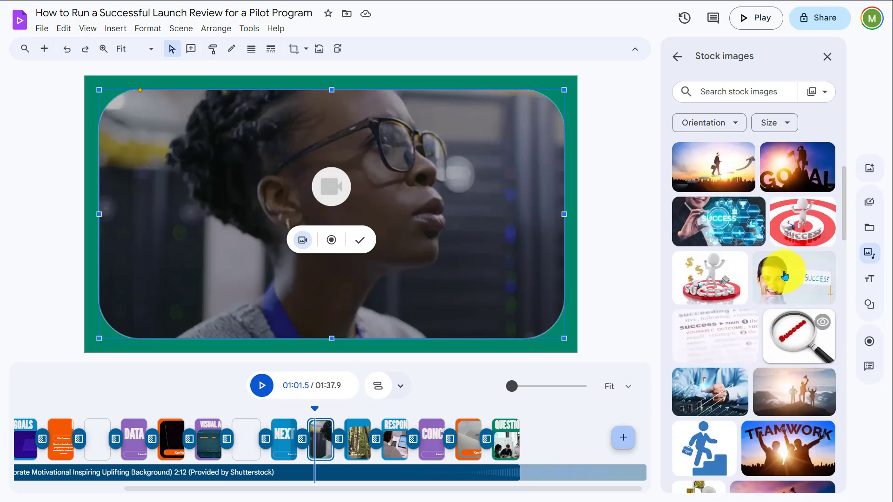
{"action": "scroll", "coordinate": [744, 291], "scroll_direction": "up", "scroll_amount": 5}
{"action": "left_click", "coordinate": [719, 330]}
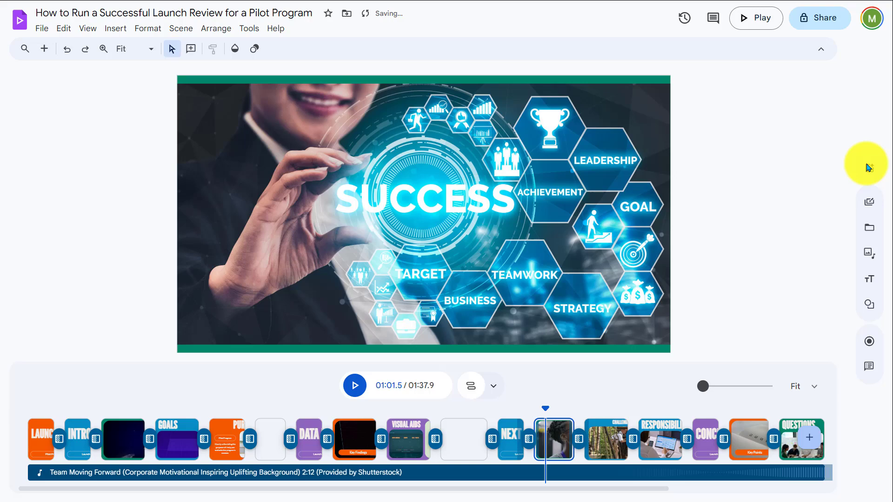
Close the stock images browser and open Gemini's Create an image pane with its description box focused
{"action": "left_click", "coordinate": [868, 167]}
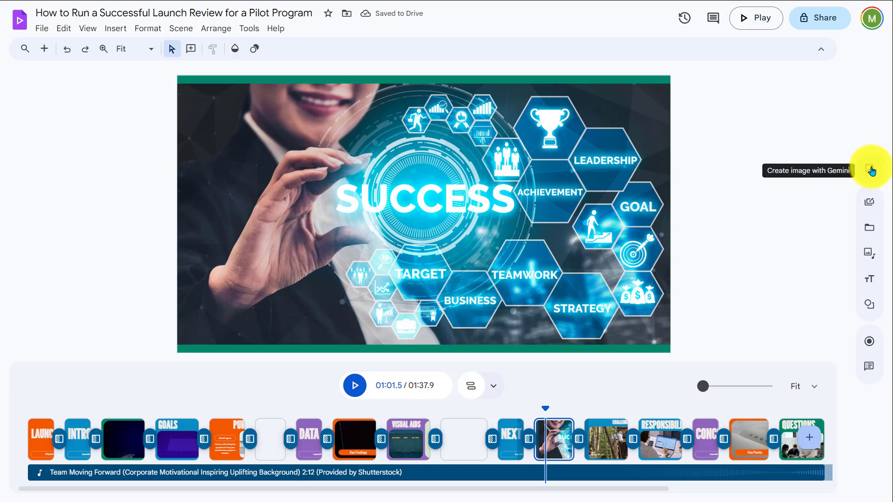
{"action": "left_click", "coordinate": [869, 169]}
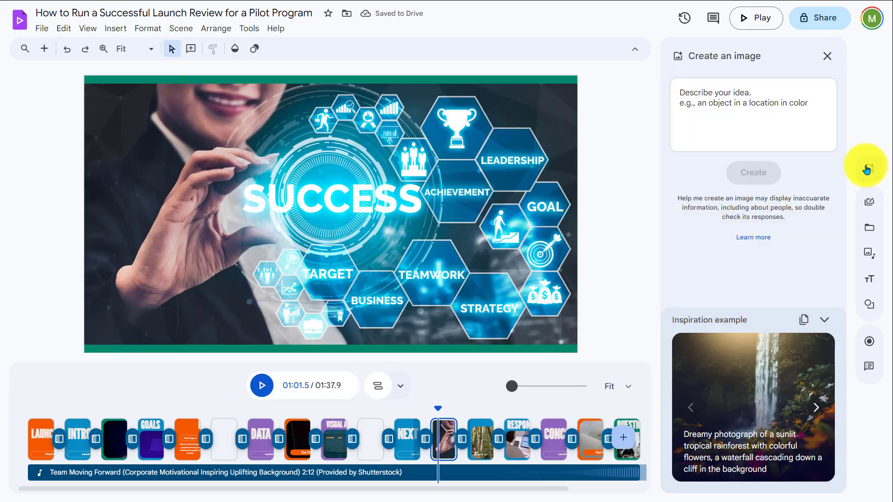
{"action": "left_click", "coordinate": [764, 112]}
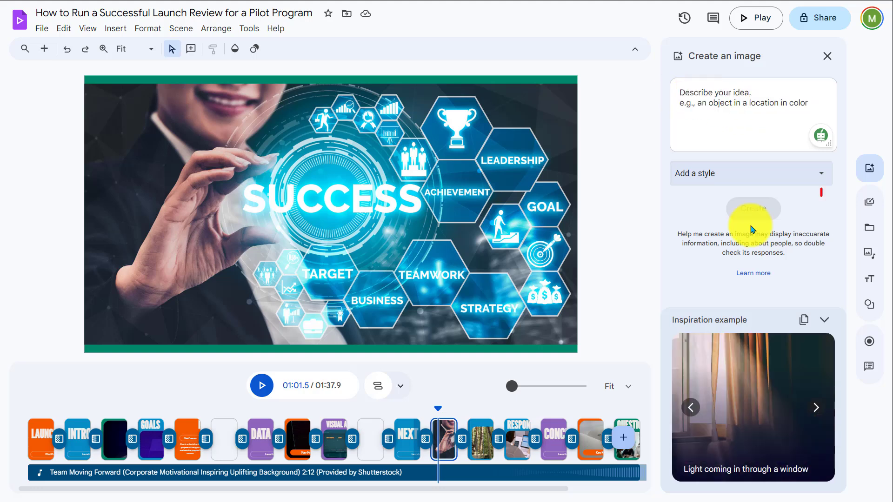
Insert the purple name-card and intro video scenes from the New employee introduction template
{"action": "left_click", "coordinate": [868, 205]}
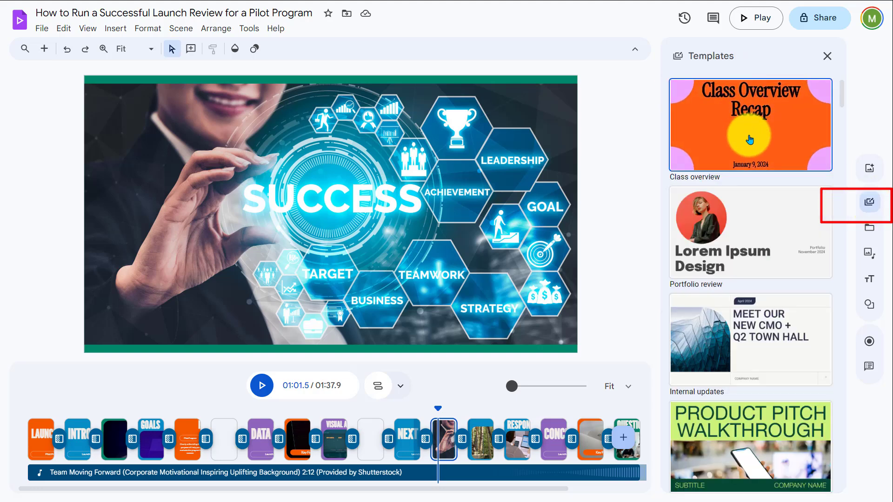
{"action": "scroll", "coordinate": [773, 243], "scroll_direction": "down", "scroll_amount": 5}
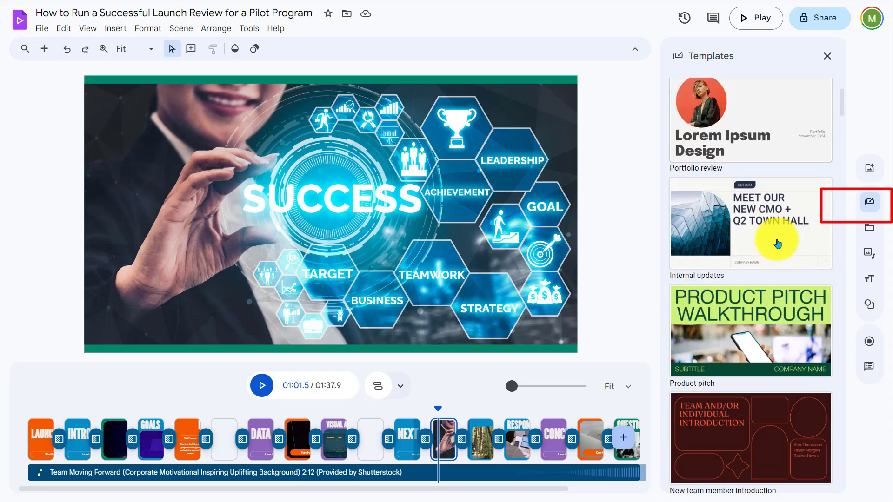
{"action": "left_click", "coordinate": [745, 197]}
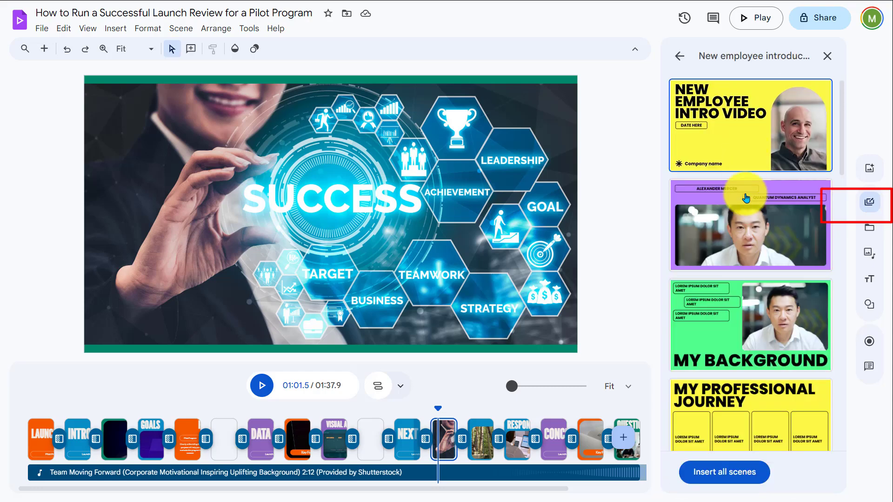
{"action": "left_click", "coordinate": [754, 235]}
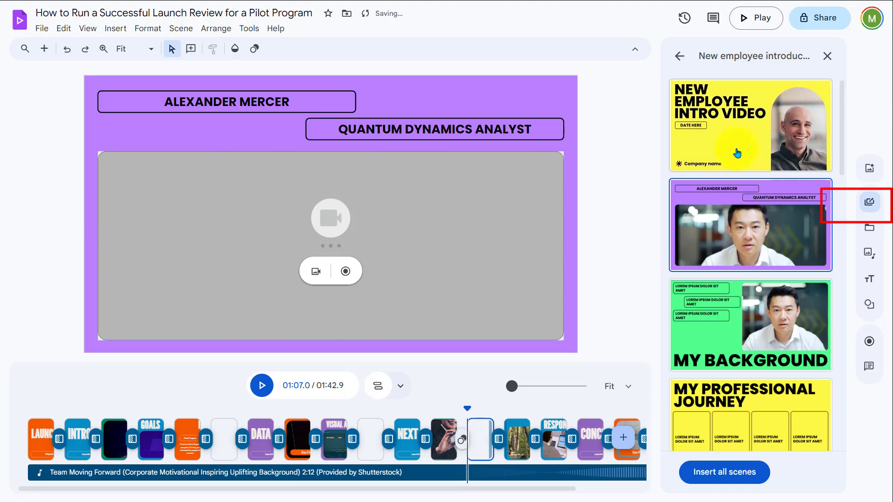
{"action": "left_click", "coordinate": [684, 153]}
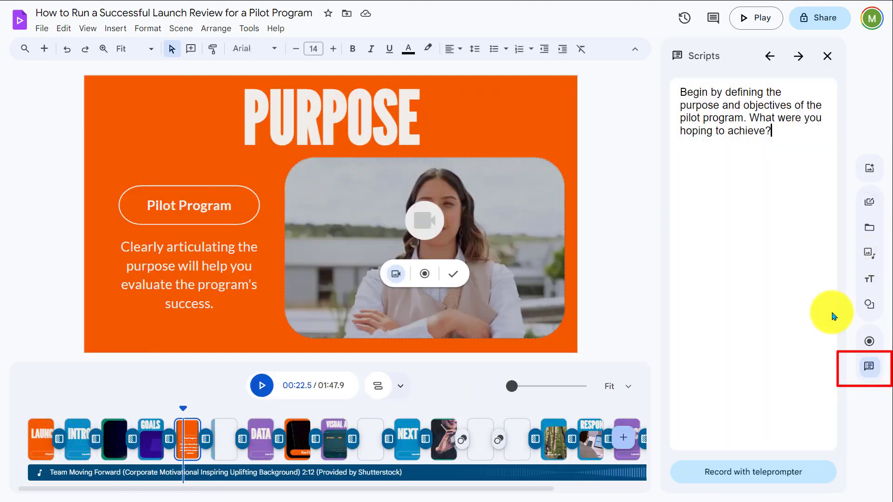
Select the PURPOSE scene's script text and start recording it with the teleprompter
{"action": "left_click_drag", "start_coordinate": [793, 166], "coordinate": [686, 86]}
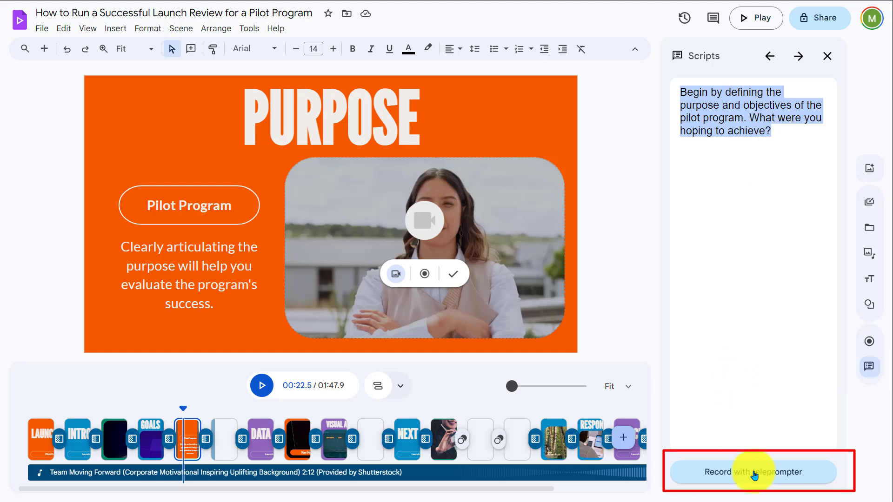
{"action": "left_click", "coordinate": [763, 477]}
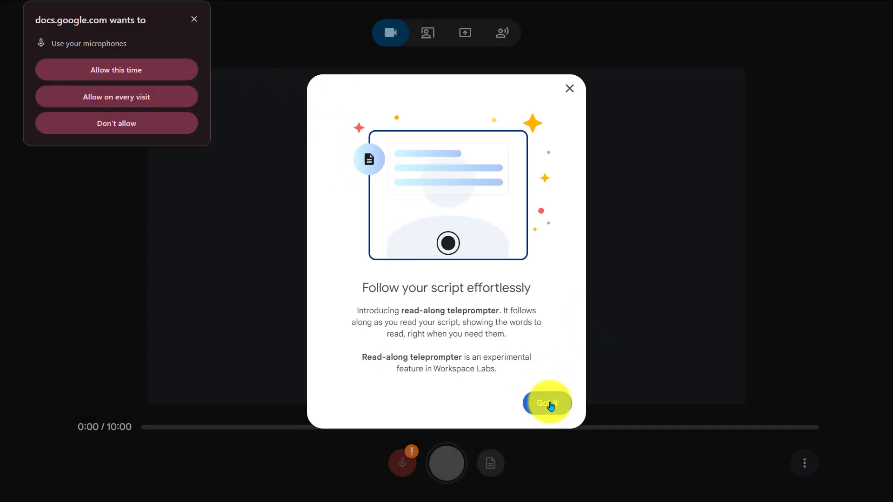
Dismiss the script tips and refuse the site's microphone and camera access
{"action": "left_click", "coordinate": [548, 404]}
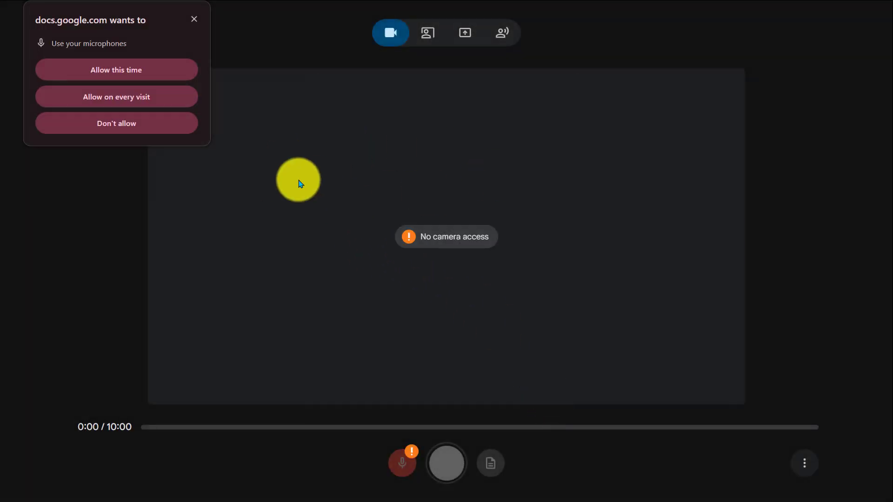
{"action": "left_click", "coordinate": [160, 124]}
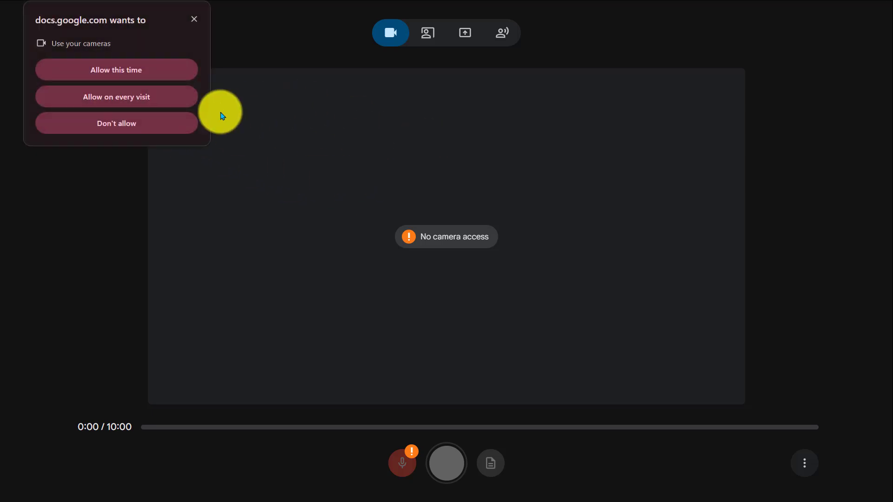
{"action": "left_click", "coordinate": [164, 127]}
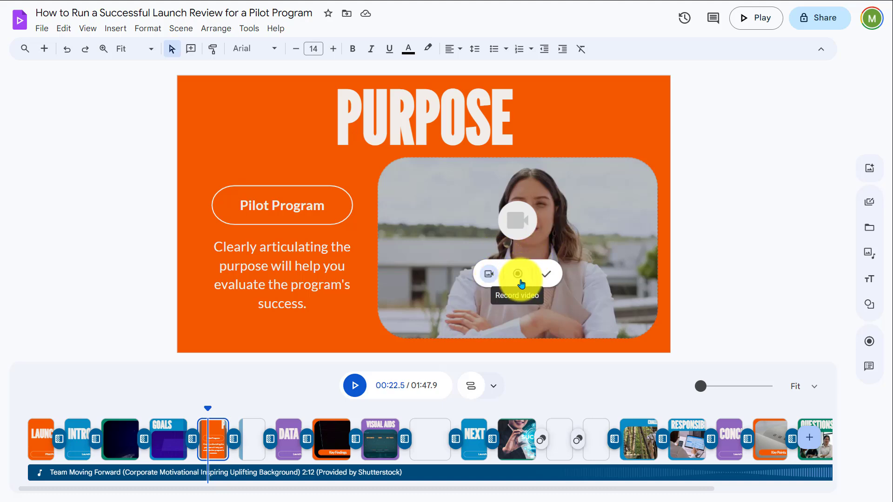
{"action": "left_click", "coordinate": [517, 274]}
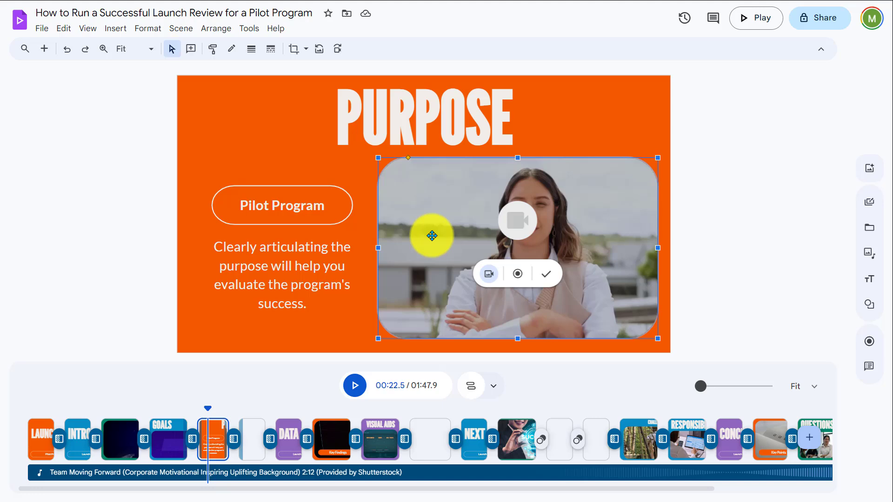
{"action": "left_click", "coordinate": [284, 205]}
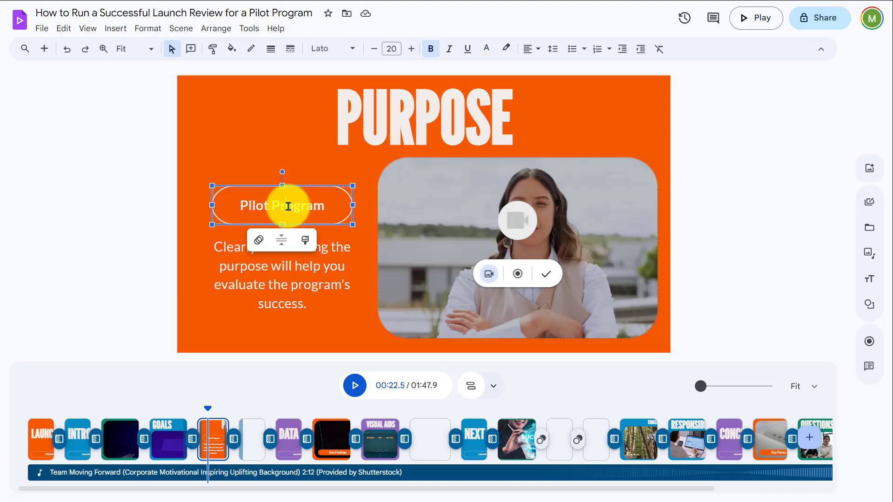
{"action": "left_click", "coordinate": [427, 119]}
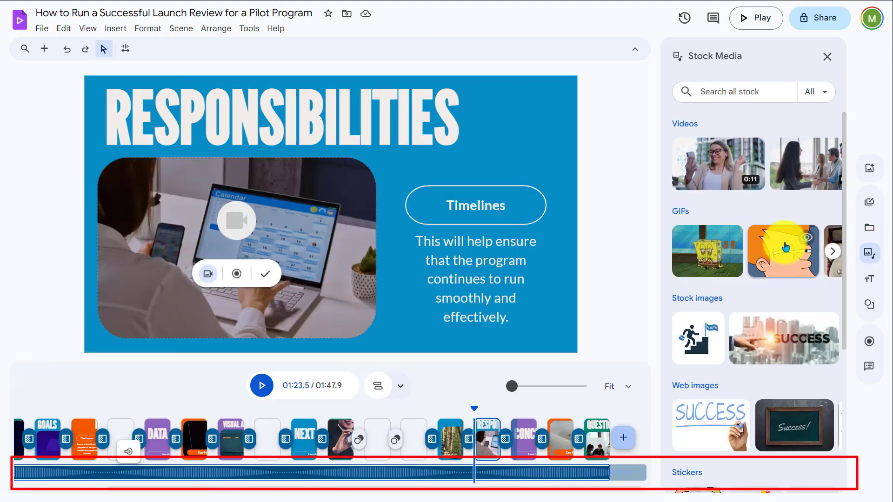
Filter the stock media to Music and narrow it to the Ambient genre
{"action": "left_click", "coordinate": [823, 91]}
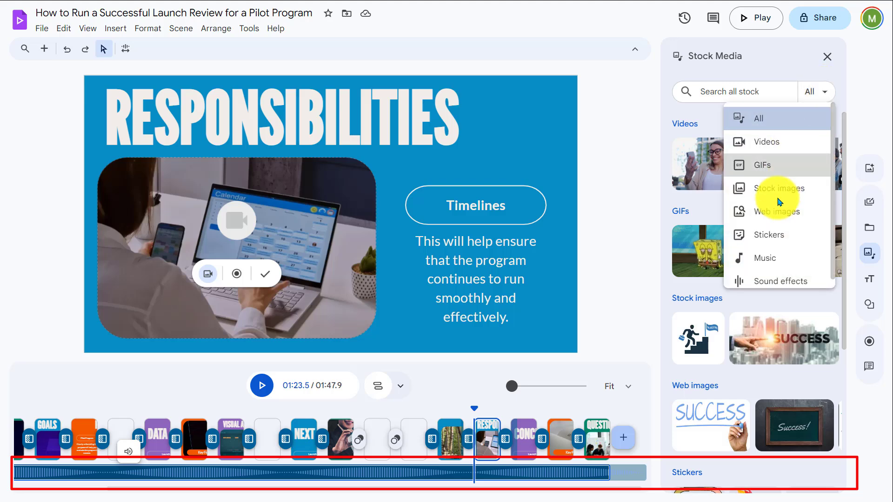
{"action": "left_click", "coordinate": [780, 260]}
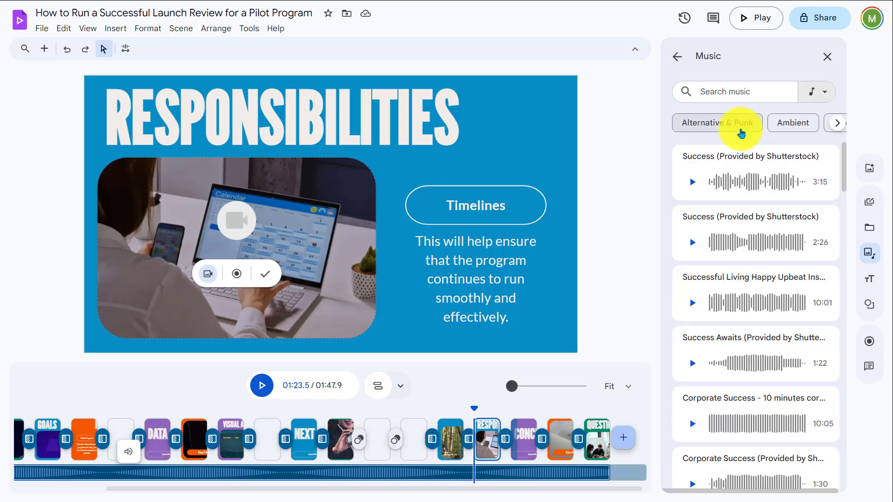
{"action": "left_click", "coordinate": [836, 127]}
{"action": "left_click", "coordinate": [837, 129]}
{"action": "left_click", "coordinate": [841, 124]}
{"action": "left_click", "coordinate": [669, 125]}
{"action": "left_click", "coordinate": [669, 125]}
{"action": "left_click", "coordinate": [670, 124]}
{"action": "left_click", "coordinate": [669, 124]}
{"action": "left_click", "coordinate": [786, 124]}
Preview the first ambient track, stop it, and close the music browser
{"action": "scroll", "coordinate": [756, 224], "scroll_direction": "down", "scroll_amount": 1}
{"action": "scroll", "coordinate": [730, 223], "scroll_direction": "up", "scroll_amount": 1}
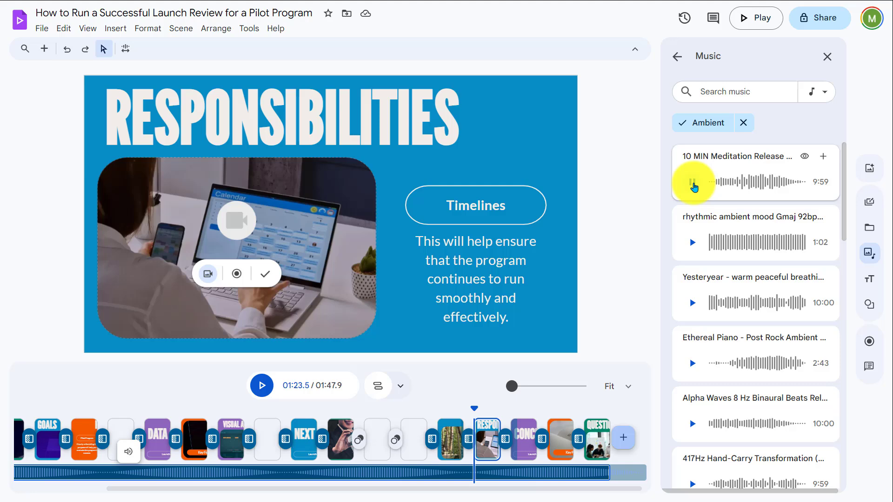
{"action": "left_click", "coordinate": [693, 183]}
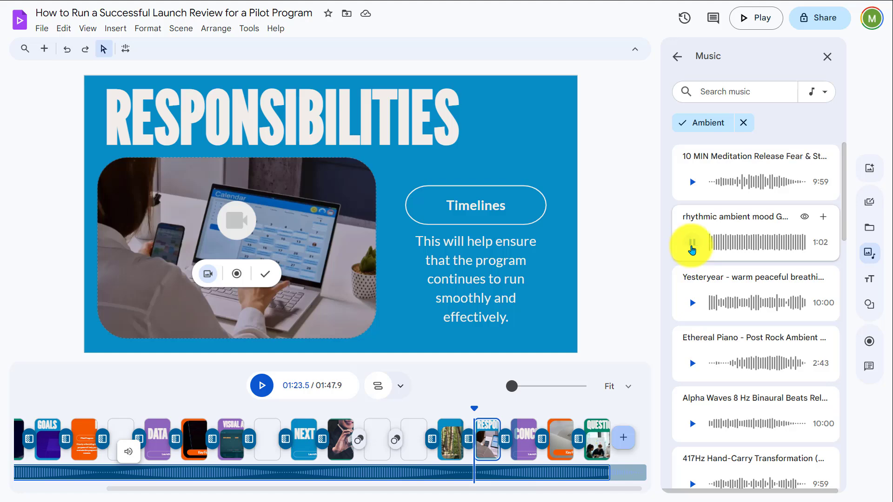
{"action": "left_click", "coordinate": [412, 224]}
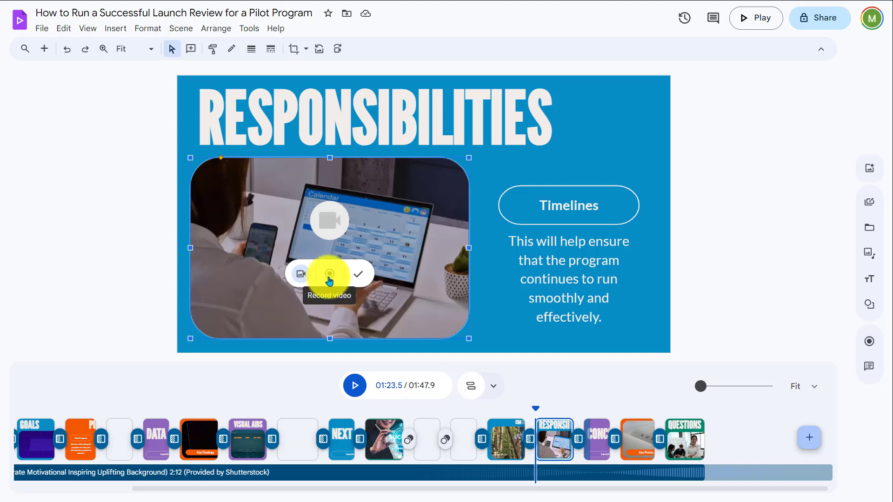
Replace the laptop photo with the uploaded 'Red Business YouTube Thumbnail (19)' video
{"action": "left_click", "coordinate": [337, 49]}
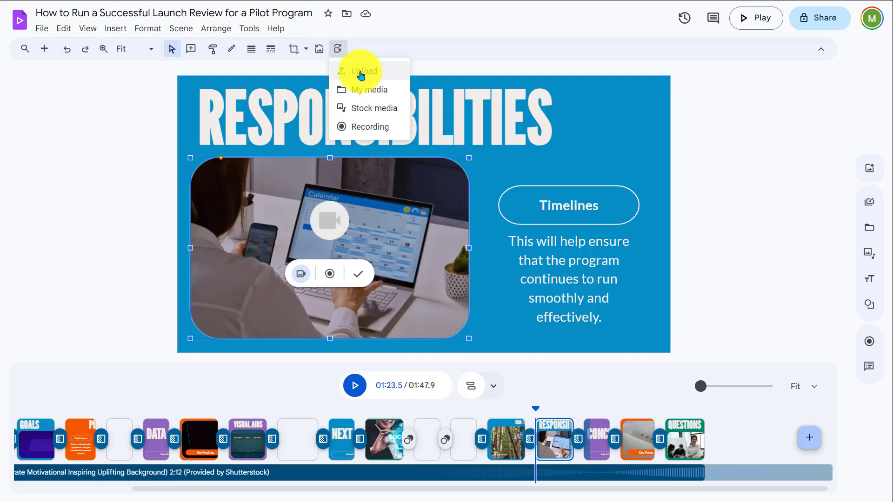
{"action": "left_click", "coordinate": [361, 72]}
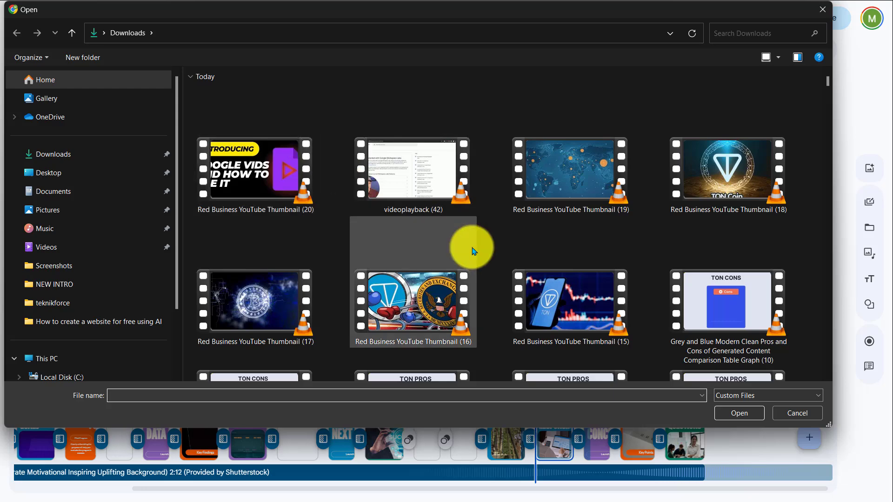
{"action": "double_click", "coordinate": [546, 190]}
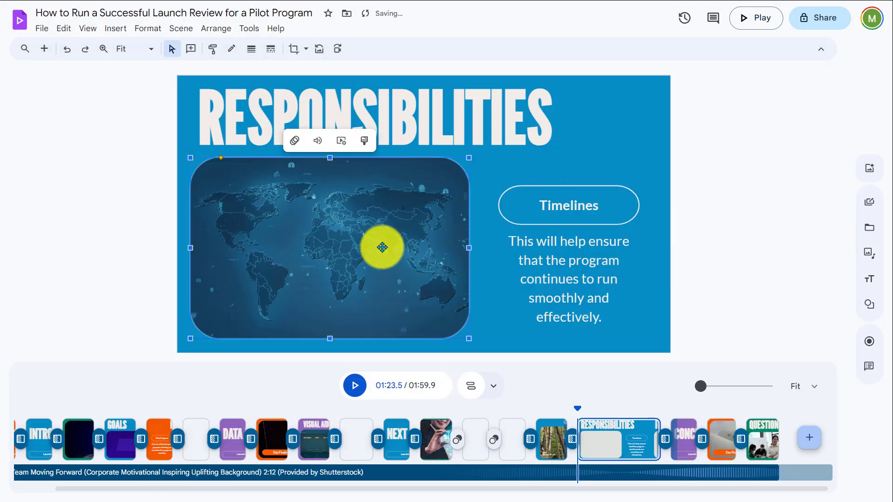
{"action": "left_click", "coordinate": [355, 387]}
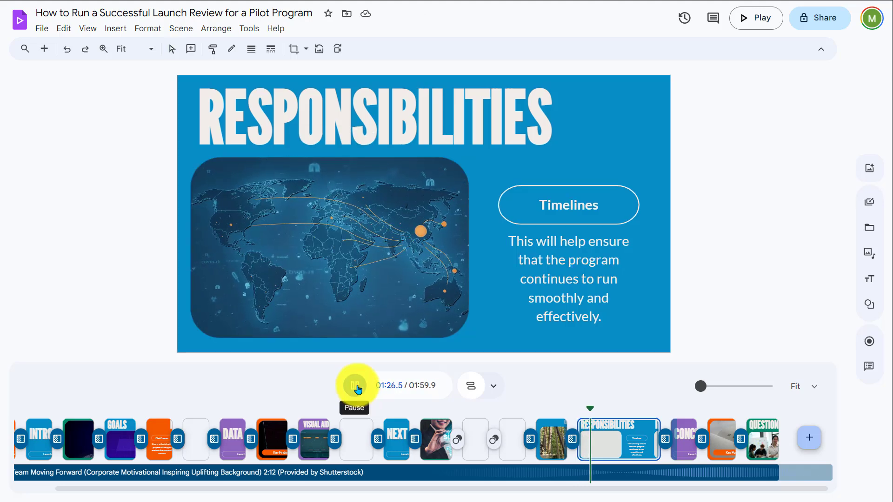
{"action": "left_click", "coordinate": [355, 386]}
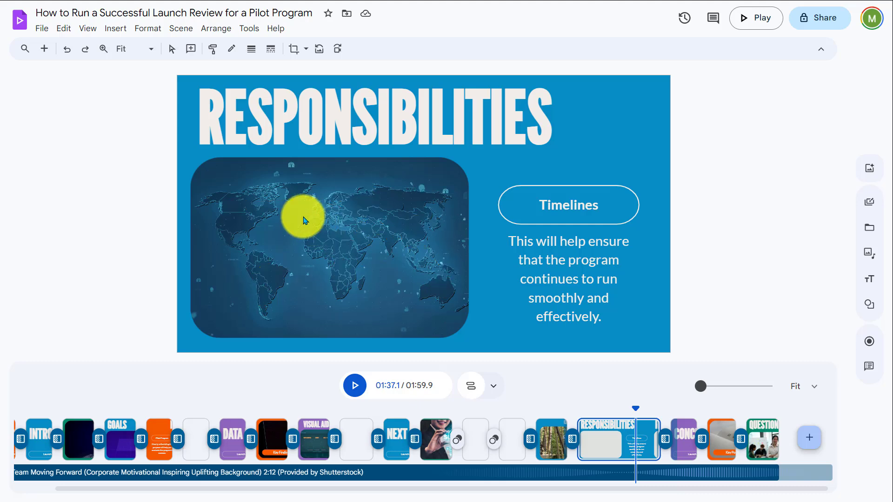
{"action": "left_click", "coordinate": [303, 221]}
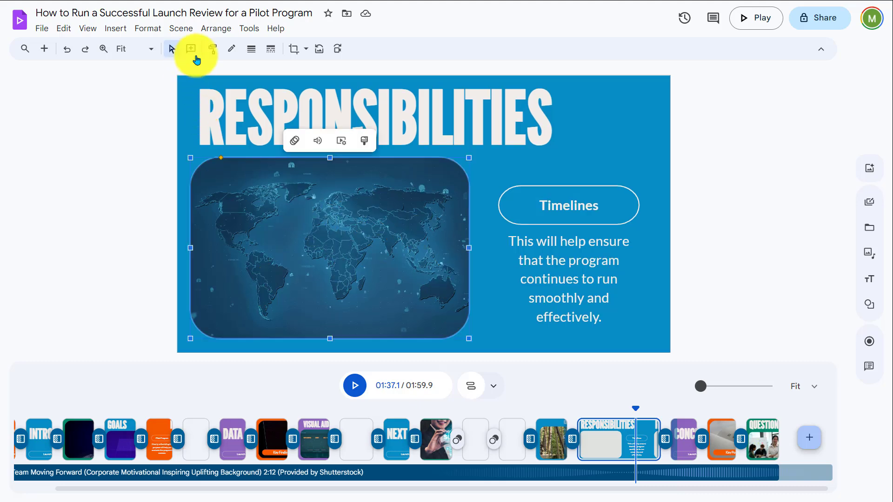
{"action": "left_click", "coordinate": [292, 51]}
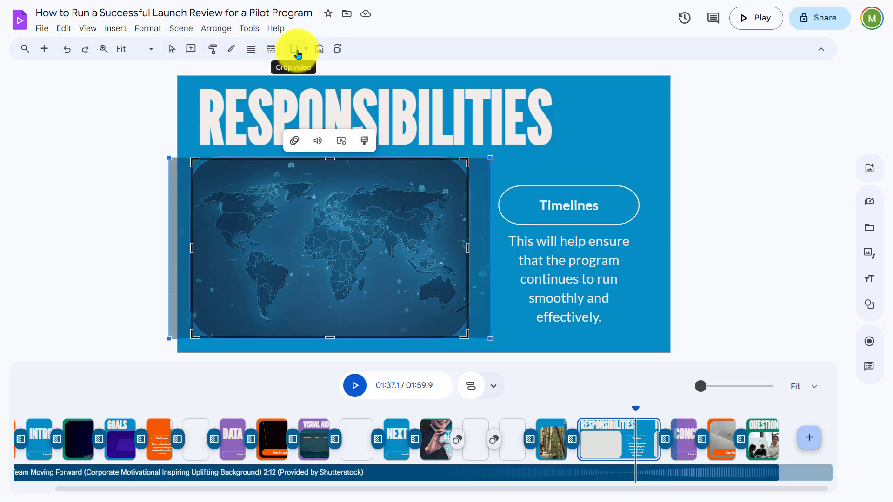
{"action": "left_click", "coordinate": [307, 49]}
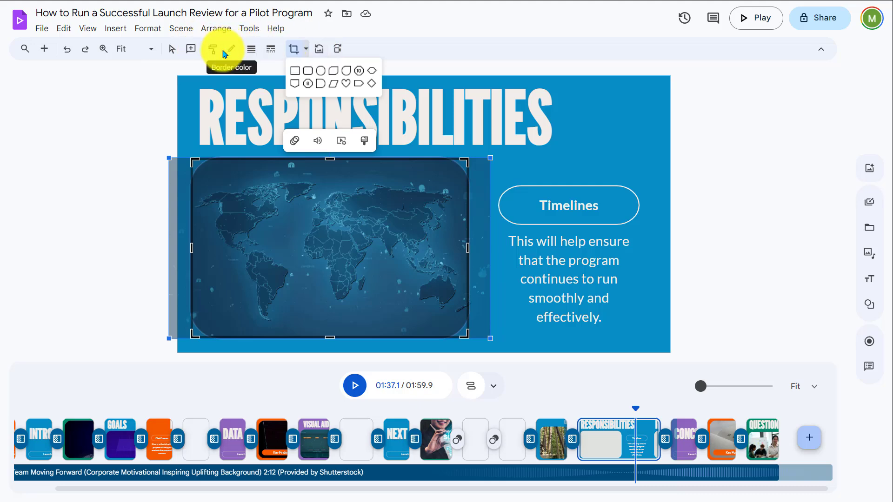
{"action": "left_click", "coordinate": [258, 70]}
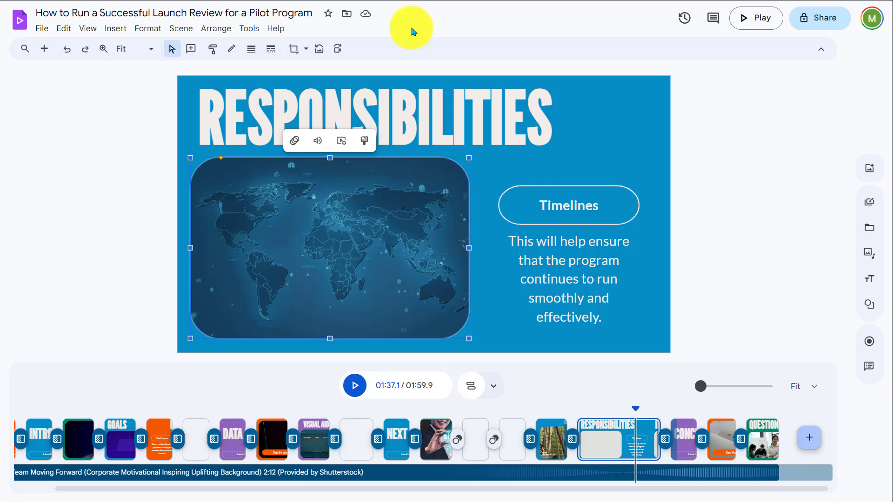
Change the video's General access from Restricted to Anyone with the link
{"action": "left_click", "coordinate": [819, 25]}
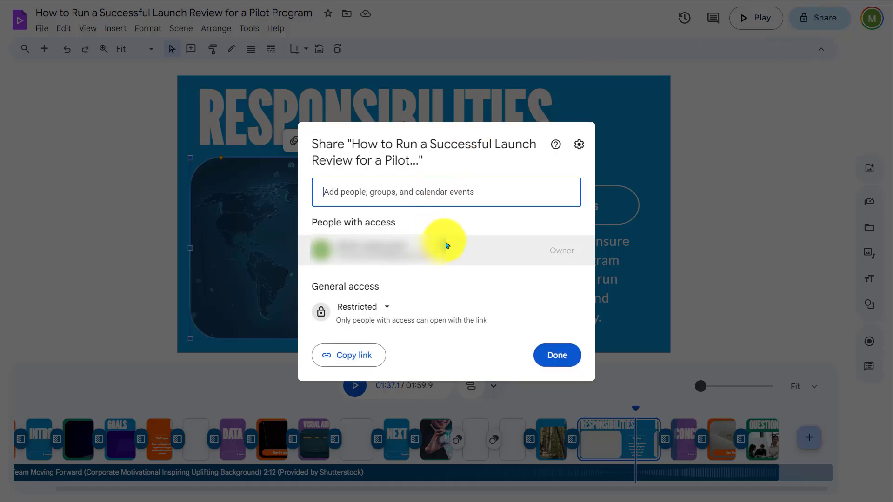
{"action": "left_click", "coordinate": [385, 307]}
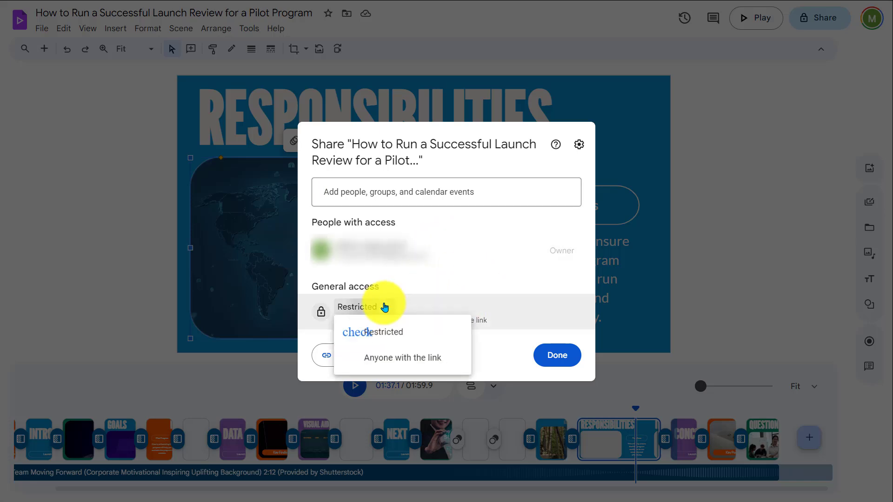
{"action": "left_click", "coordinate": [412, 359]}
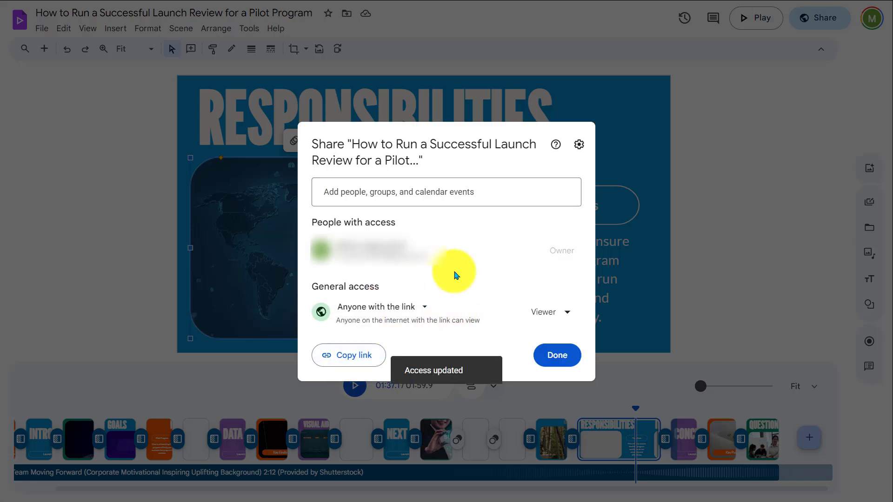
{"action": "left_click", "coordinate": [555, 357]}
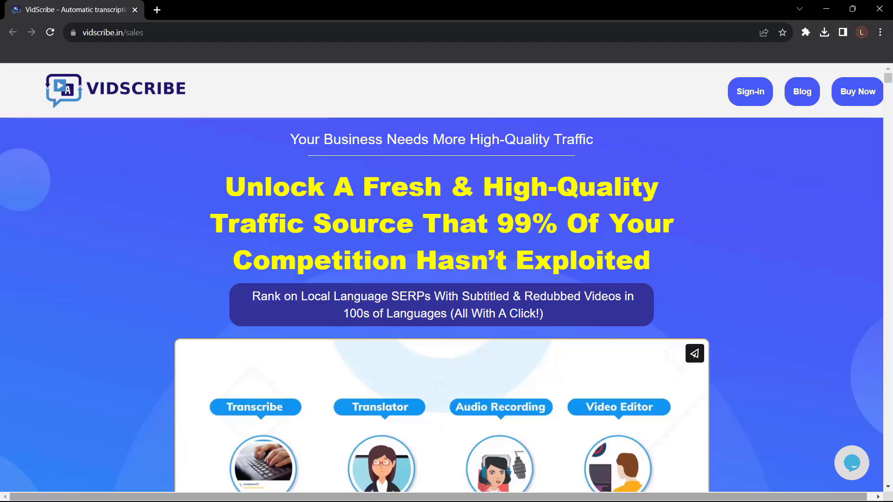
{"action": "scroll", "coordinate": [1, 127], "scroll_direction": "down", "scroll_amount": 10}
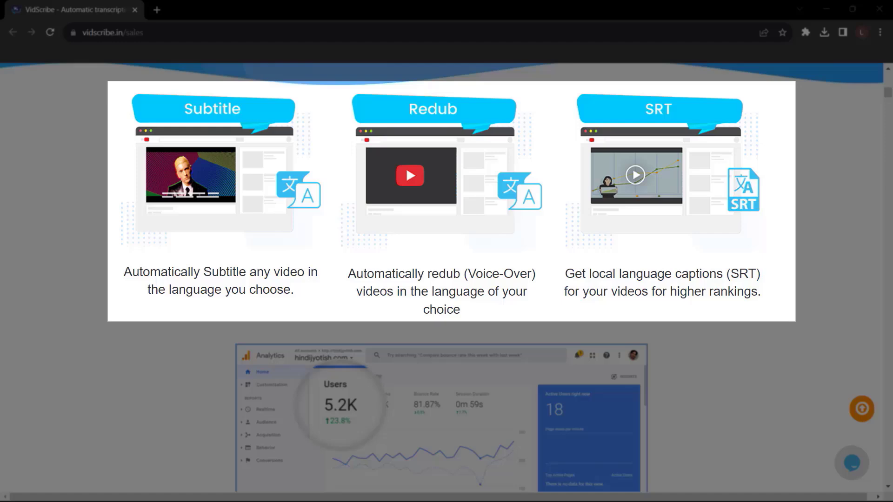
{"action": "scroll", "coordinate": [447, 277], "scroll_direction": "down", "scroll_amount": 10}
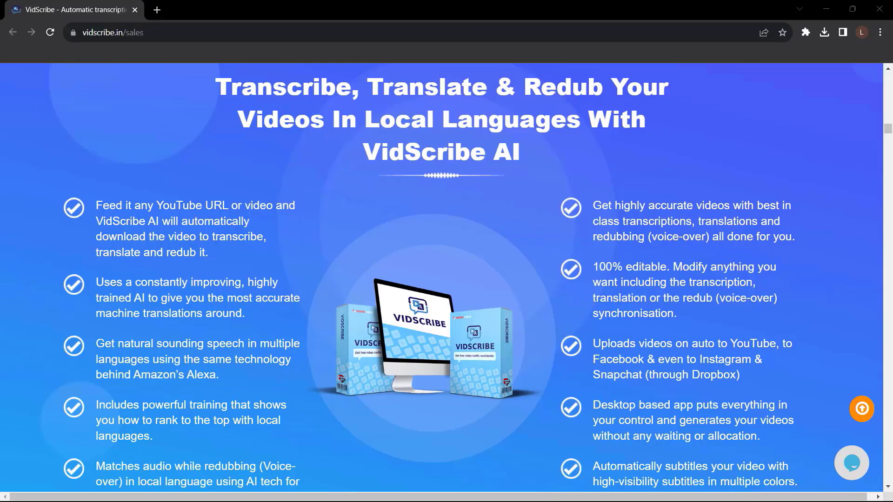
{"action": "scroll", "coordinate": [890, 171], "scroll_direction": "down", "scroll_amount": 10}
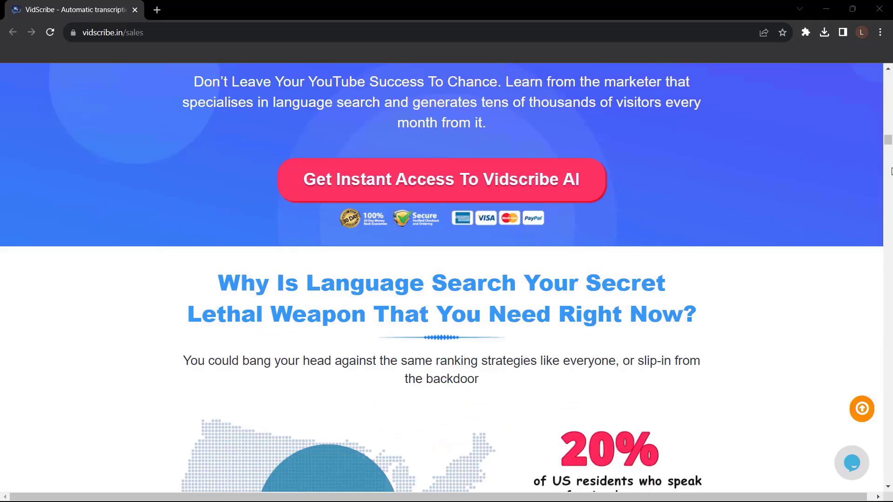
{"action": "scroll", "coordinate": [891, 172], "scroll_direction": "down", "scroll_amount": 4}
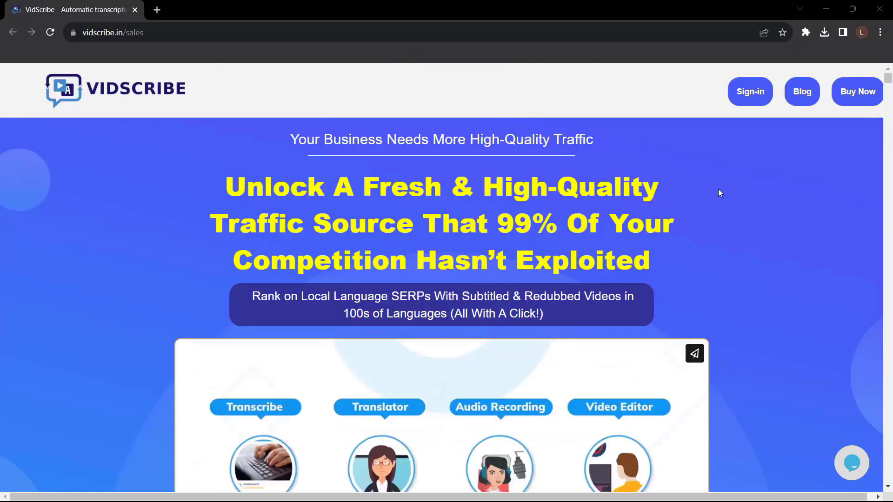